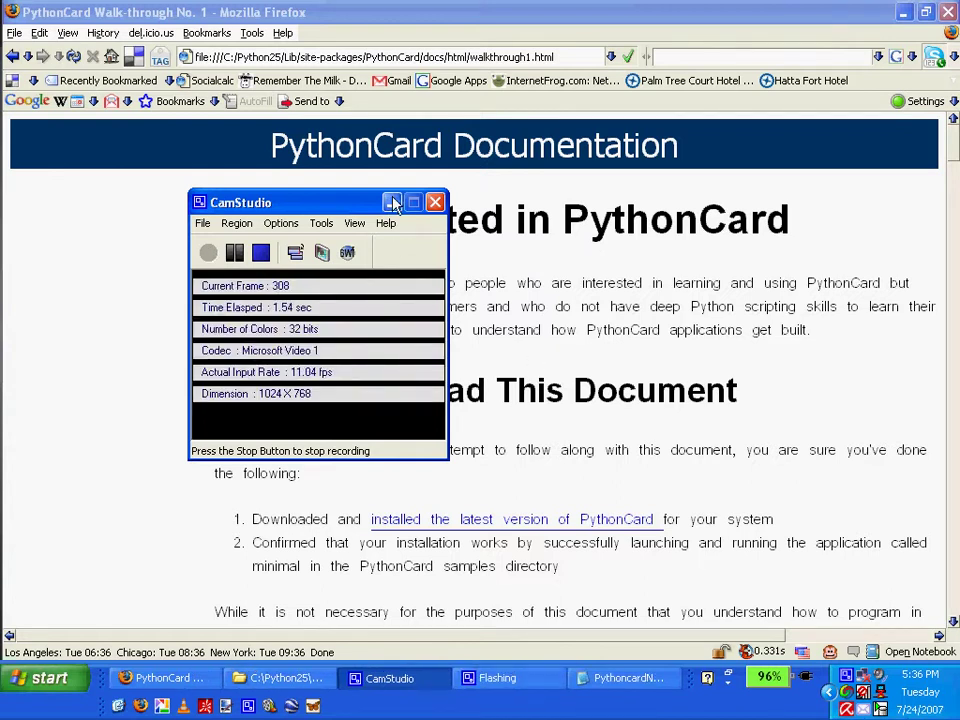
Minimize CamStudio and scroll the PythonCard walkthrough to its 'Some Basic Preparation' section
{"action": "left_click", "coordinate": [392, 203]}
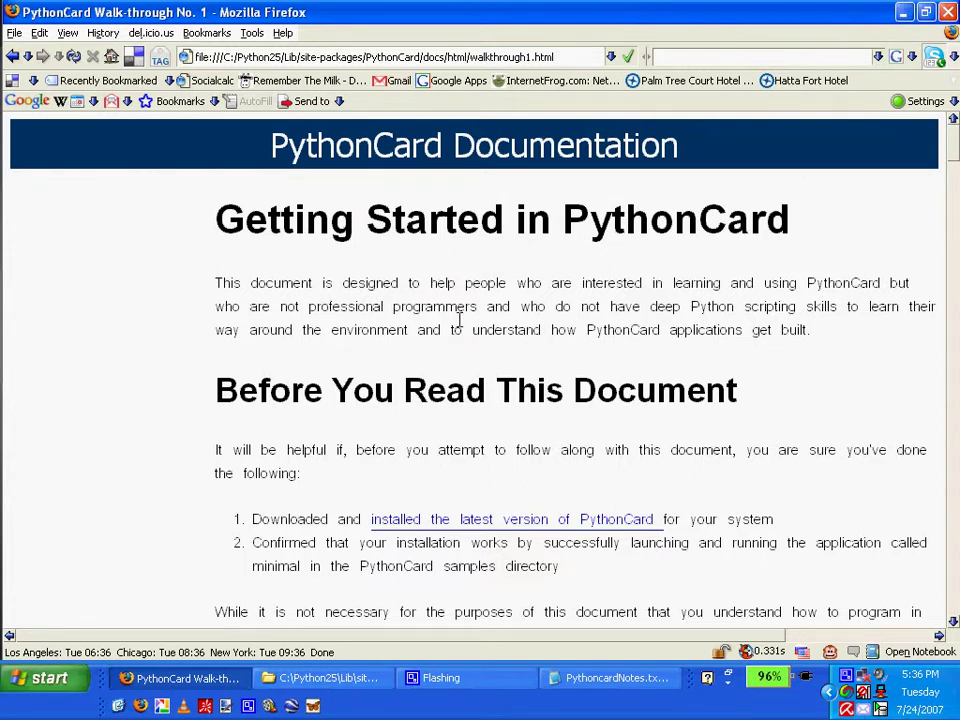
{"action": "scroll", "coordinate": [461, 318], "scroll_direction": "down", "scroll_amount": 1}
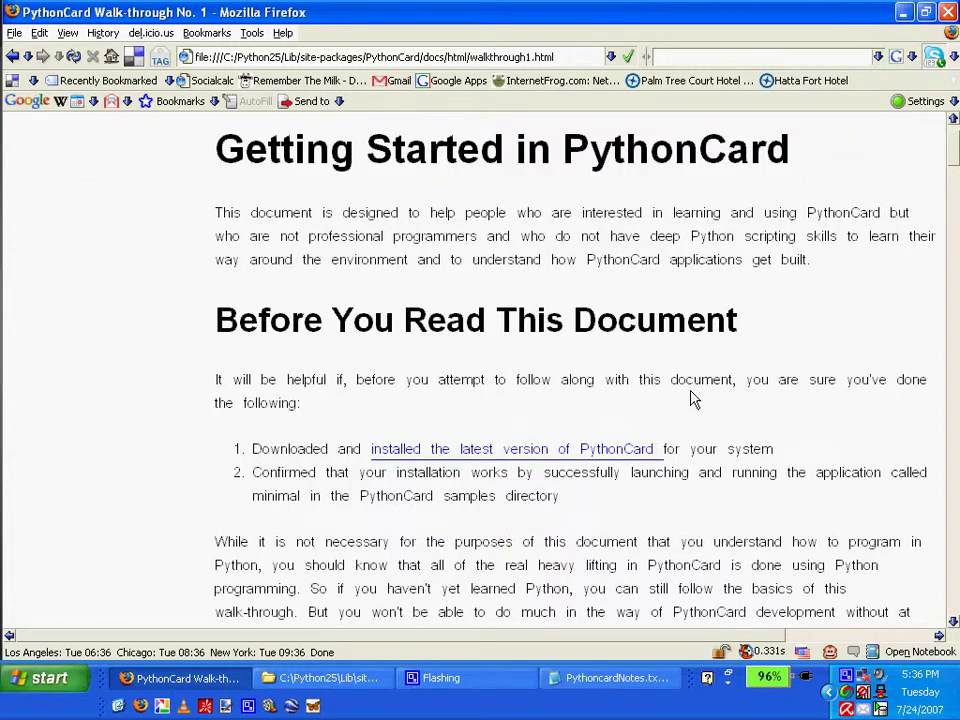
{"action": "left_click", "coordinate": [40, 678]}
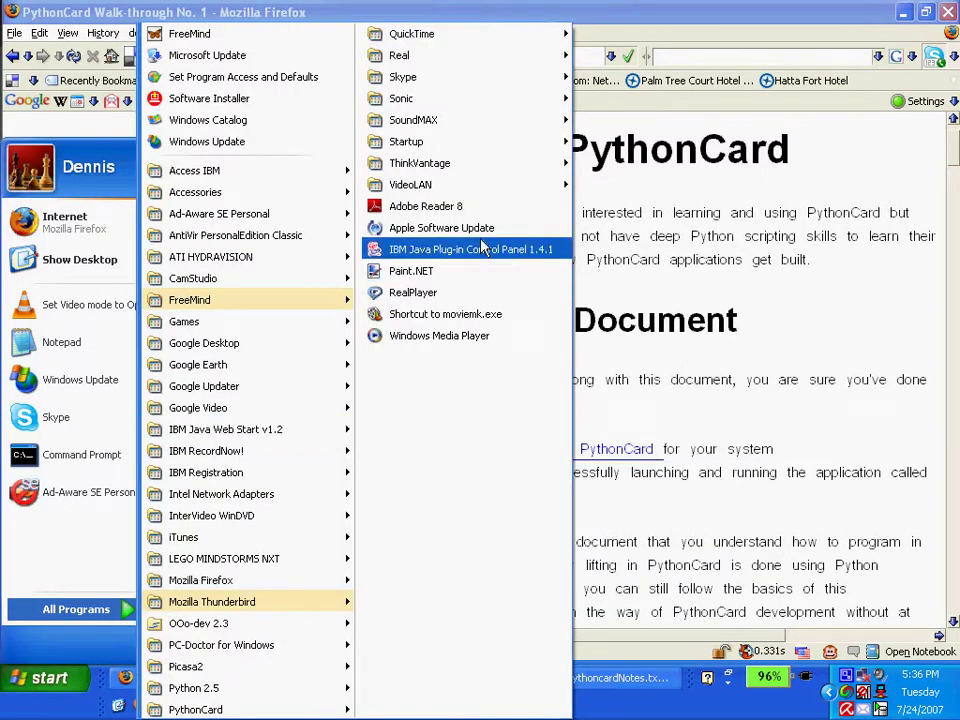
{"action": "mouse_move", "coordinate": [76, 609]}
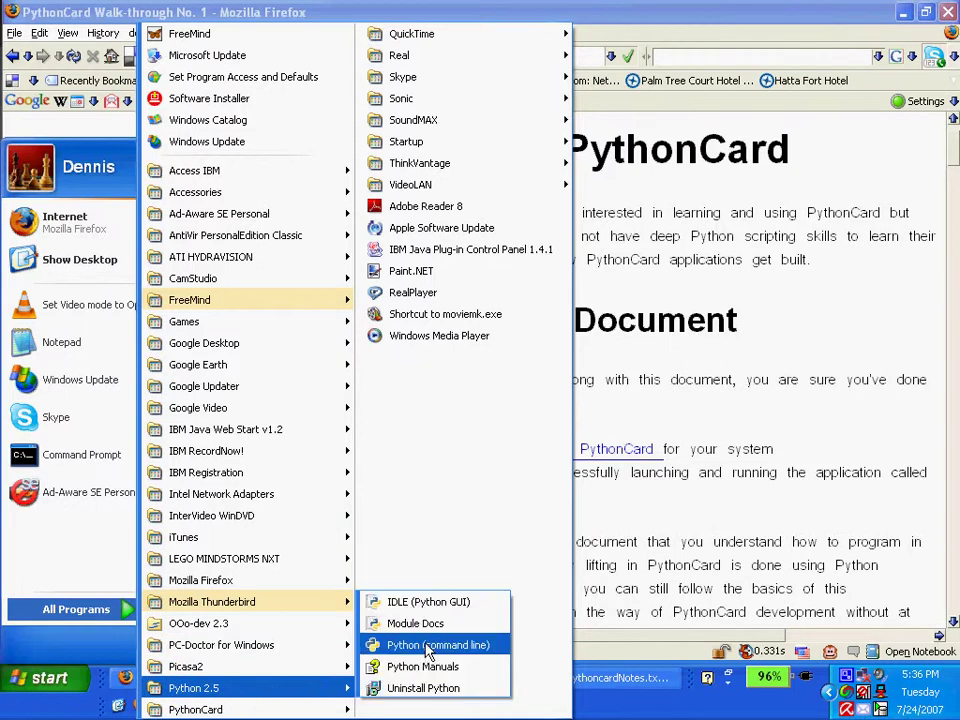
{"action": "mouse_move", "coordinate": [196, 709]}
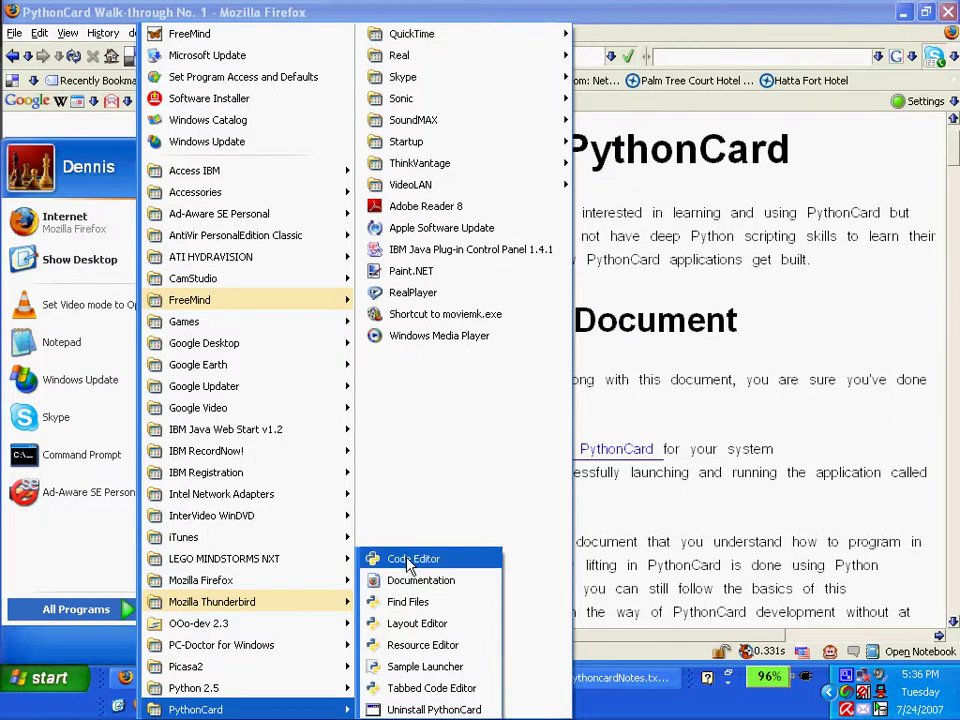
{"action": "left_click", "coordinate": [681, 418]}
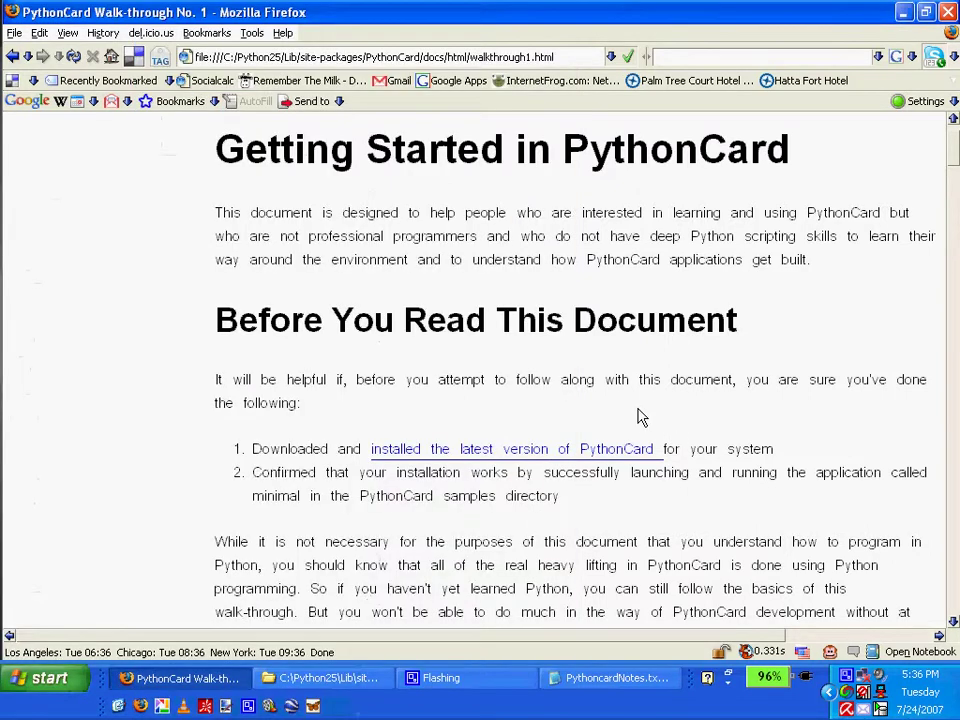
{"action": "scroll", "coordinate": [510, 418], "scroll_direction": "down", "scroll_amount": 2}
{"action": "scroll", "coordinate": [500, 410], "scroll_direction": "down", "scroll_amount": 2}
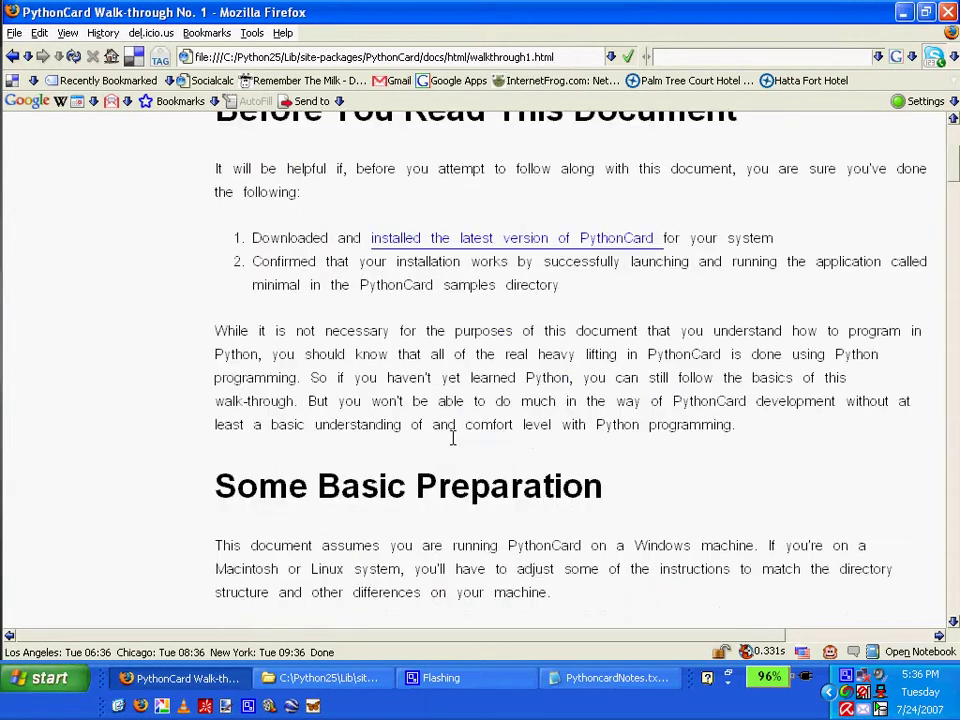
{"action": "scroll", "coordinate": [351, 482], "scroll_direction": "down", "scroll_amount": 3}
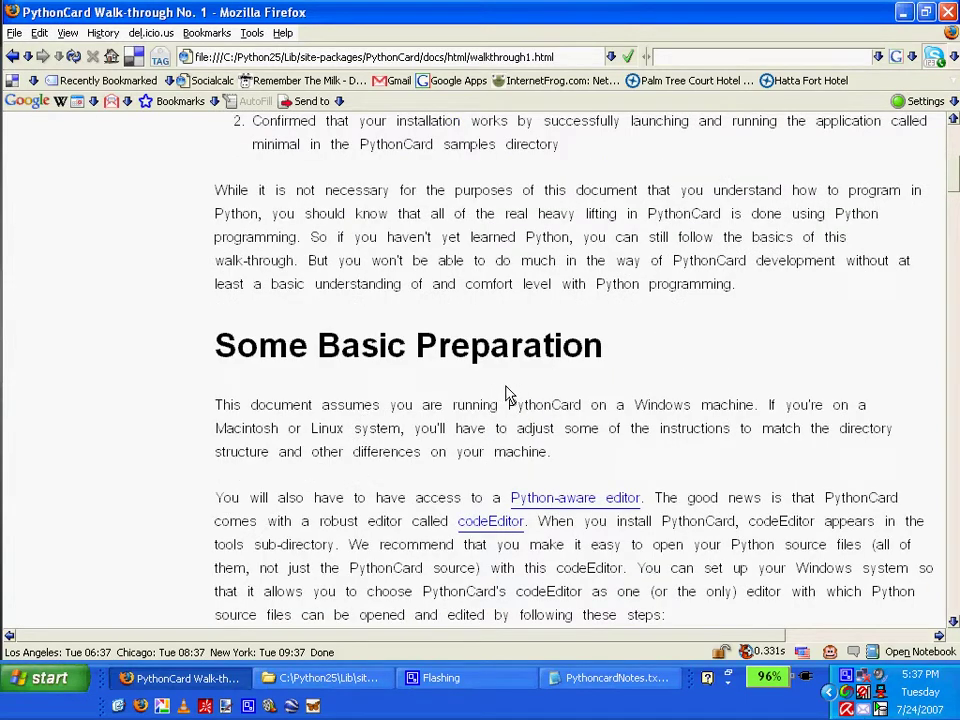
{"action": "scroll", "coordinate": [505, 388], "scroll_direction": "down", "scroll_amount": 1}
{"action": "scroll", "coordinate": [499, 372], "scroll_direction": "down", "scroll_amount": 2}
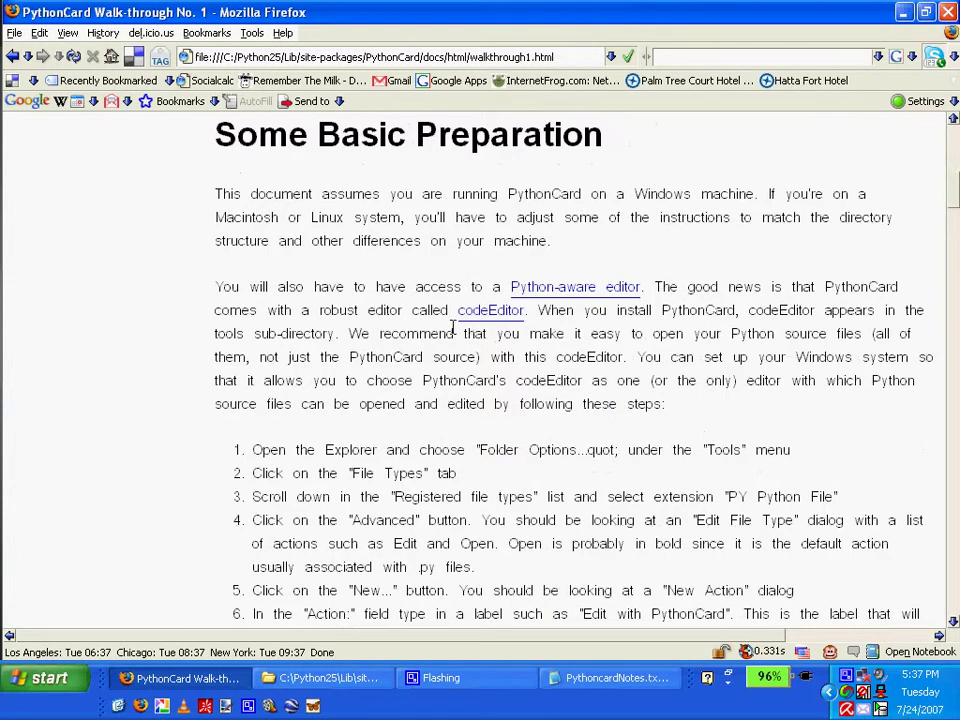
Add the lines 'IBM t41' and '512 RAM' to PythoncardNotes.txt in Notepad
{"action": "key", "text": "alt+Tab"}
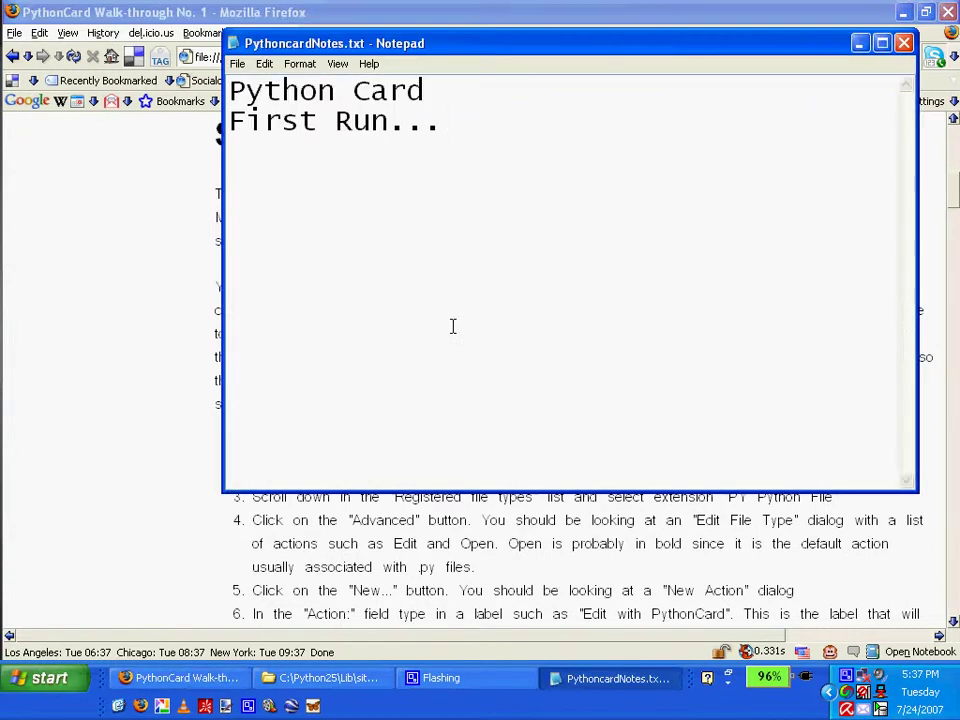
{"action": "type", "text": "IBM t41"}
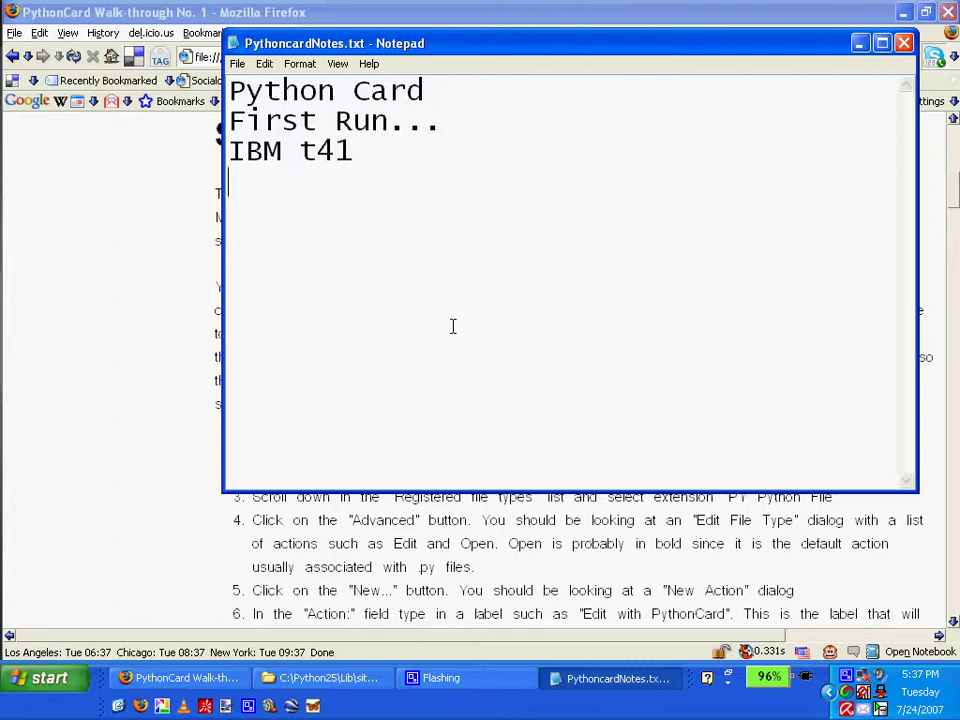
{"action": "type", "text": "512 "}
{"action": "type", "text": "RMA"}
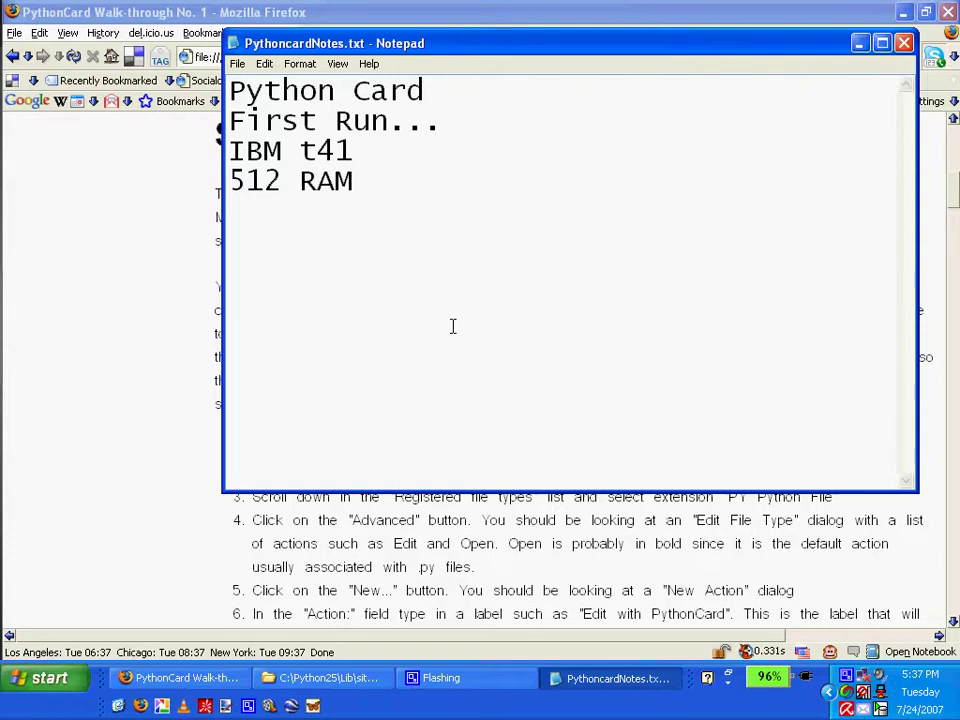
{"action": "key", "text": "alt+Tab"}
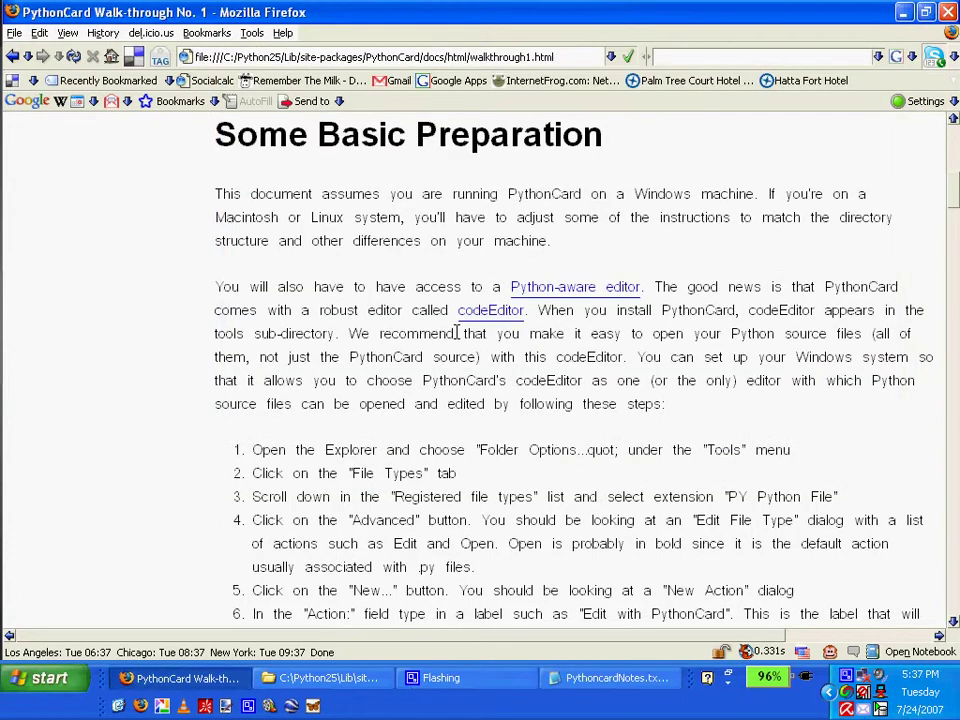
{"action": "scroll", "coordinate": [512, 390], "scroll_direction": "down", "scroll_amount": 1}
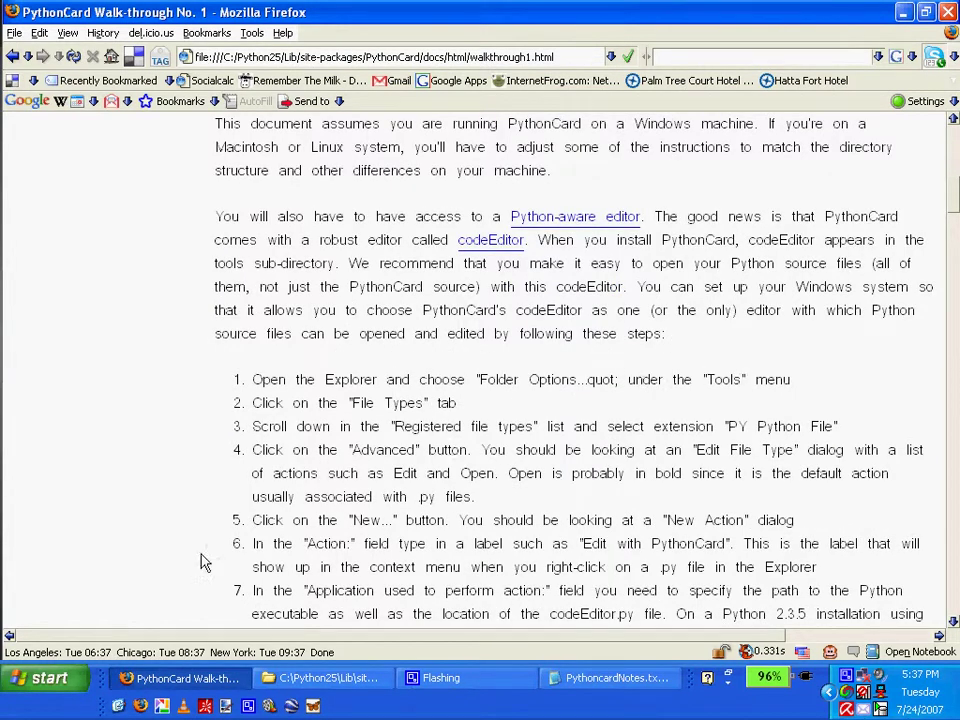
{"action": "left_click", "coordinate": [50, 682]}
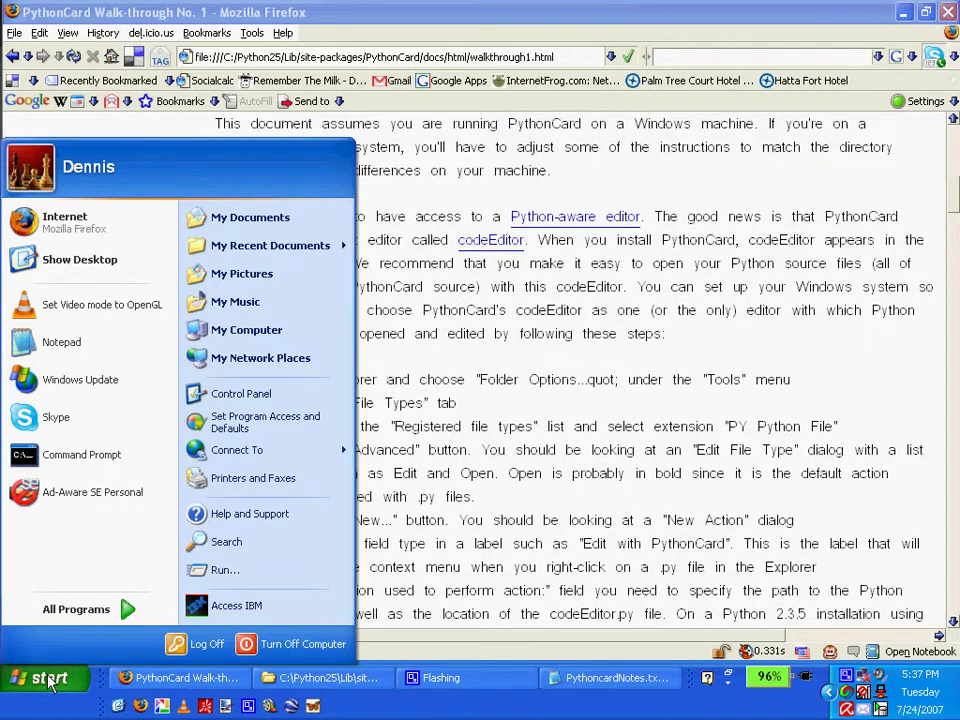
{"action": "left_click", "coordinate": [483, 362]}
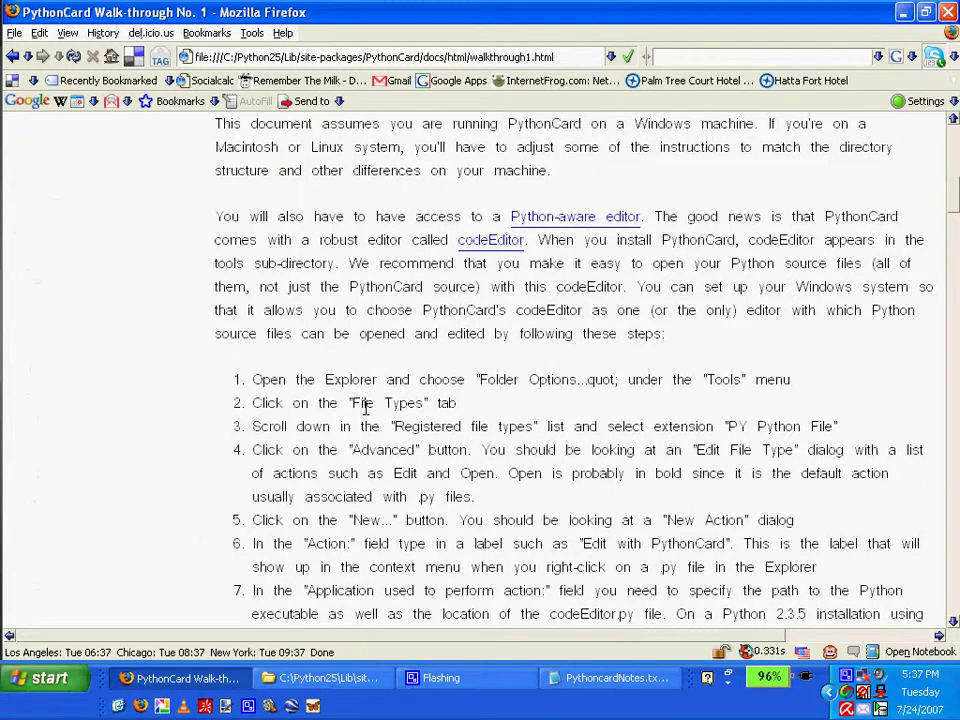
Open Folder Options on the File Types tab from the minimal samples folder window
{"action": "left_click", "coordinate": [328, 678]}
{"action": "left_click", "coordinate": [232, 93]}
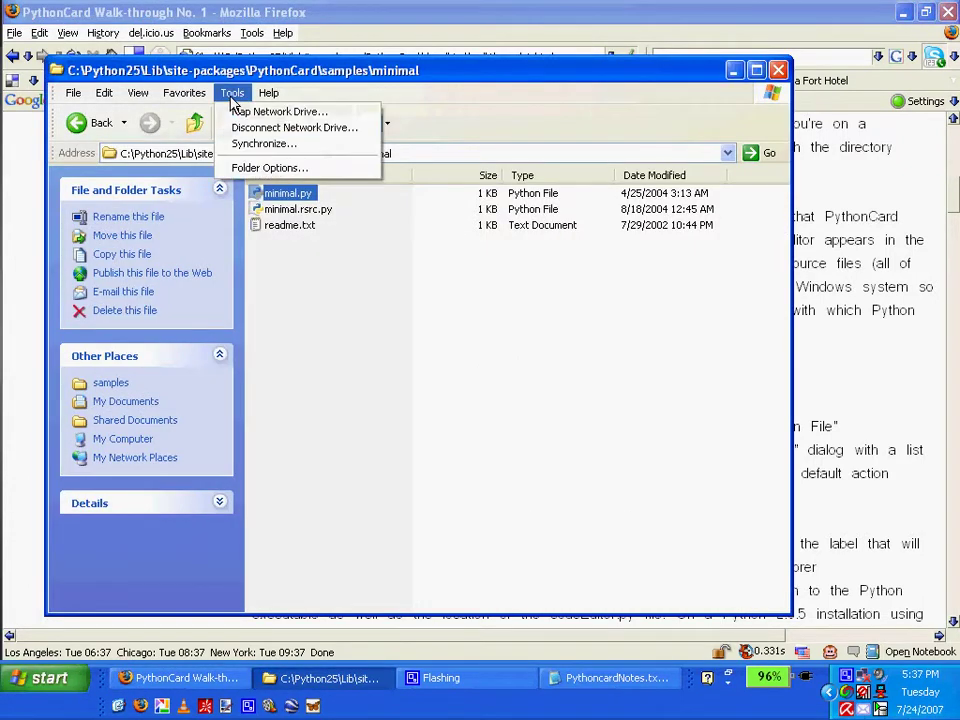
{"action": "left_click", "coordinate": [268, 168]}
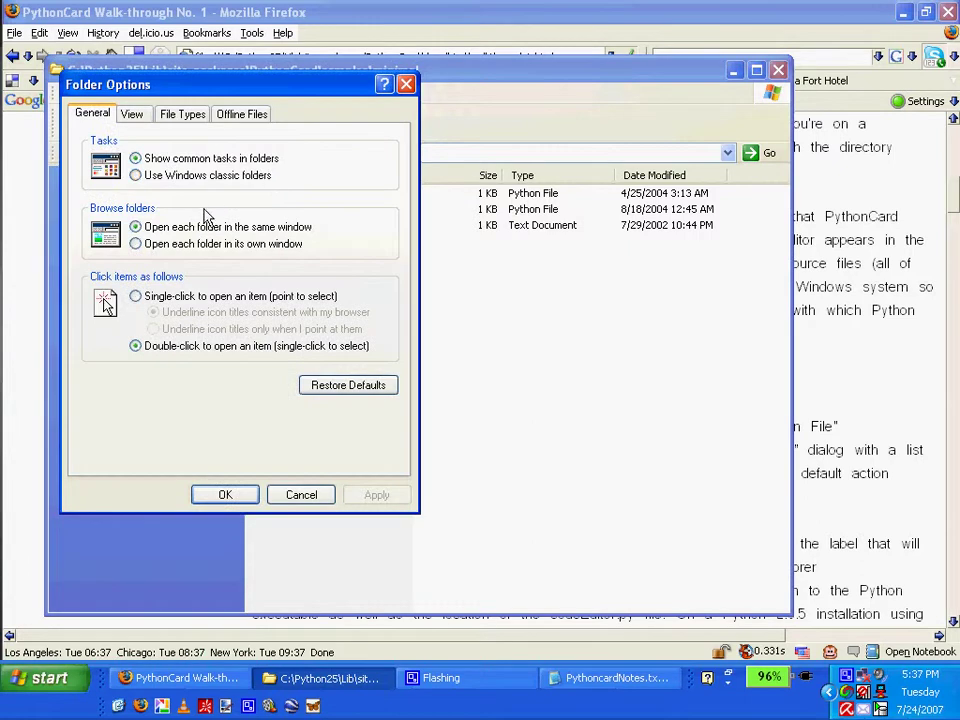
{"action": "left_click", "coordinate": [182, 116]}
Move down the registered file types list into the P extensions toward PY
{"action": "key", "text": "alt+Tab"}
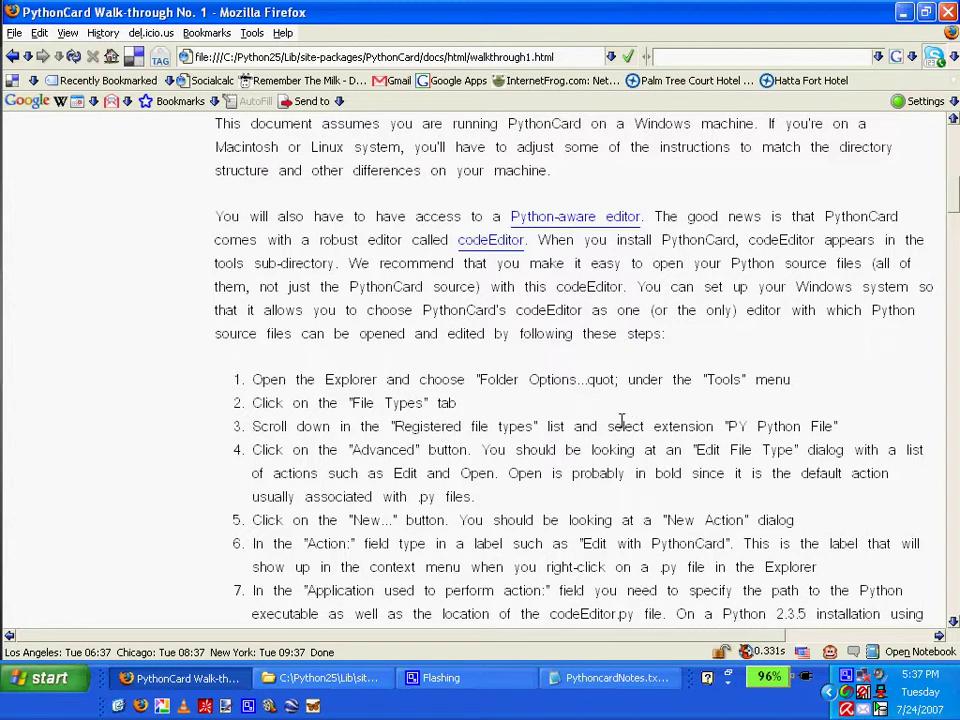
{"action": "key", "text": "alt+Tab"}
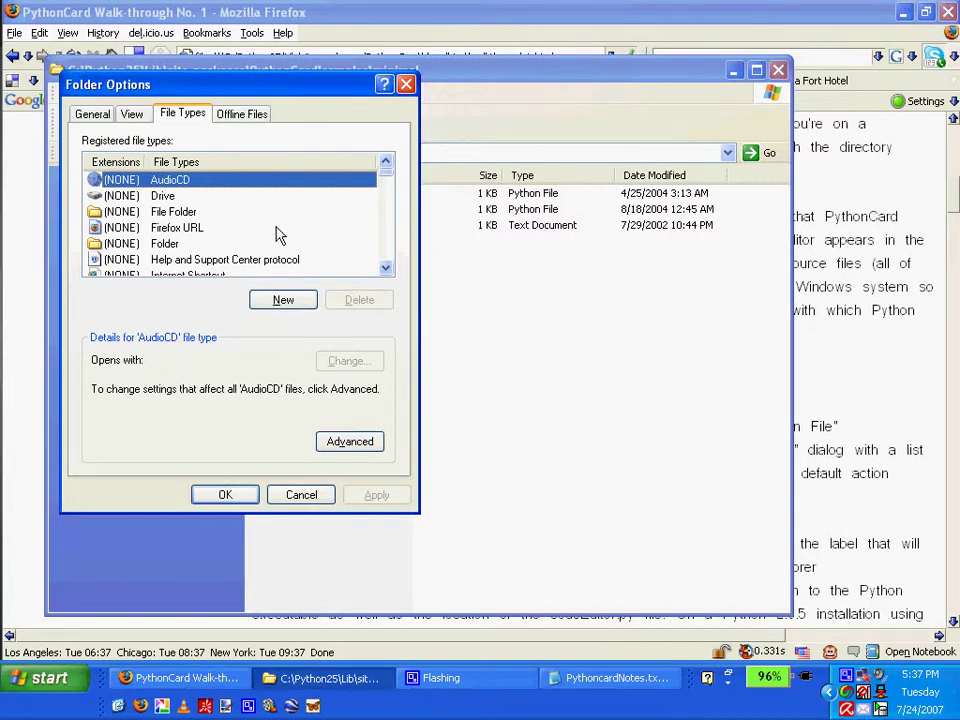
{"action": "key", "text": "p"}
{"action": "key", "text": "Down"}
{"action": "key", "text": "Down"}
{"action": "key", "text": "Down"}
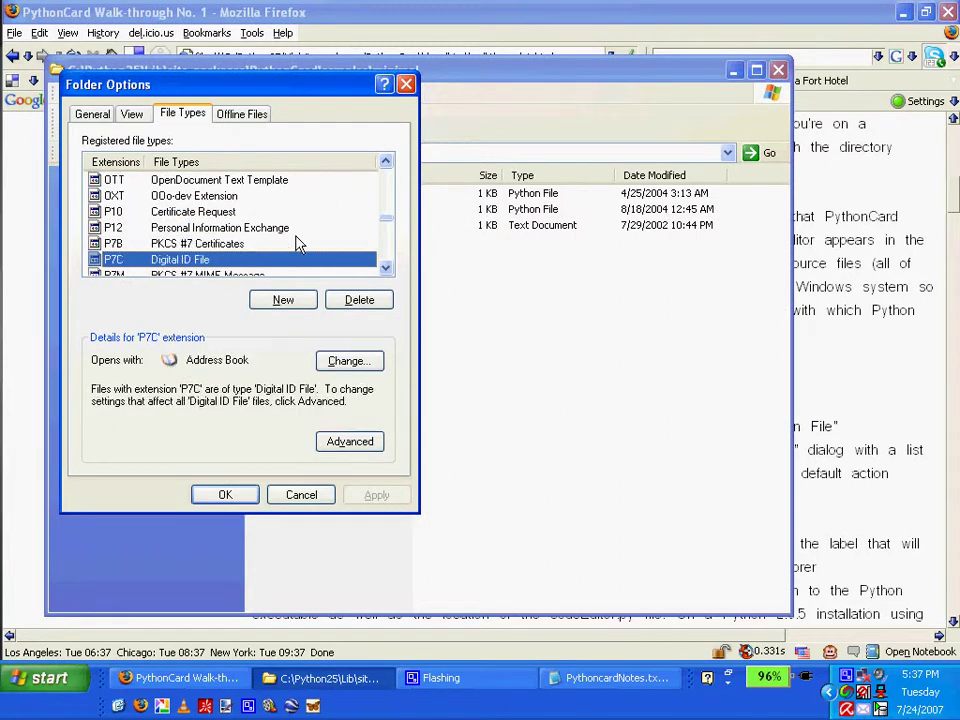
{"action": "key", "text": "Down"}
{"action": "key", "text": "Down"}
{"action": "key", "text": "Down"}
{"action": "key", "text": "Down"}
{"action": "key", "text": "Down"}
{"action": "key", "text": "Down"}
{"action": "key", "text": "Down"}
{"action": "key", "text": "Down"}
{"action": "key", "text": "Down"}
{"action": "key", "text": "Down"}
{"action": "key", "text": "Down"}
{"action": "key", "text": "Down"}
{"action": "key", "text": "Down"}
{"action": "key", "text": "Down"}
{"action": "key", "text": "Down"}
{"action": "key", "text": "Down"}
{"action": "key", "text": "Down"}
{"action": "key", "text": "Down"}
{"action": "key", "text": "Down"}
{"action": "key", "text": "Down"}
{"action": "key", "text": "Down"}
{"action": "key", "text": "Down"}
{"action": "key", "text": "Down"}
{"action": "key", "text": "Down"}
{"action": "key", "text": "Down"}
{"action": "key", "text": "Down"}
{"action": "key", "text": "Down"}
{"action": "key", "text": "Down"}
{"action": "key", "text": "Down"}
{"action": "key", "text": "Down"}
{"action": "key", "text": "Down"}
{"action": "key", "text": "Down"}
{"action": "key", "text": "Down"}
{"action": "key", "text": "Down"}
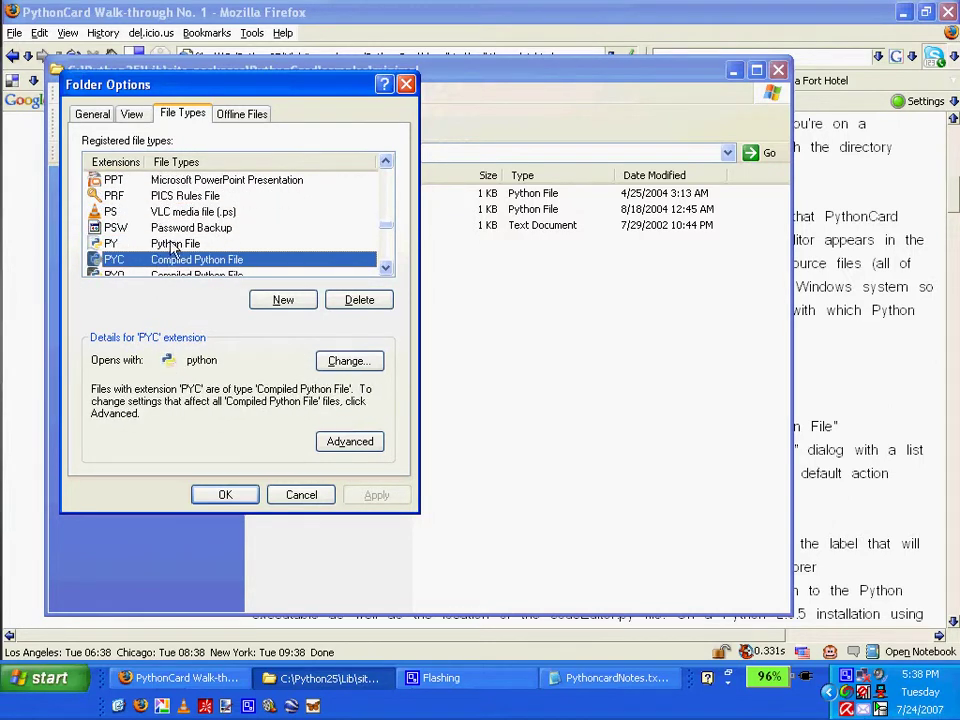
Select the PY Python File type and open its Edit File Type dialog listing Edit with IDLE and open
{"action": "left_click", "coordinate": [174, 247]}
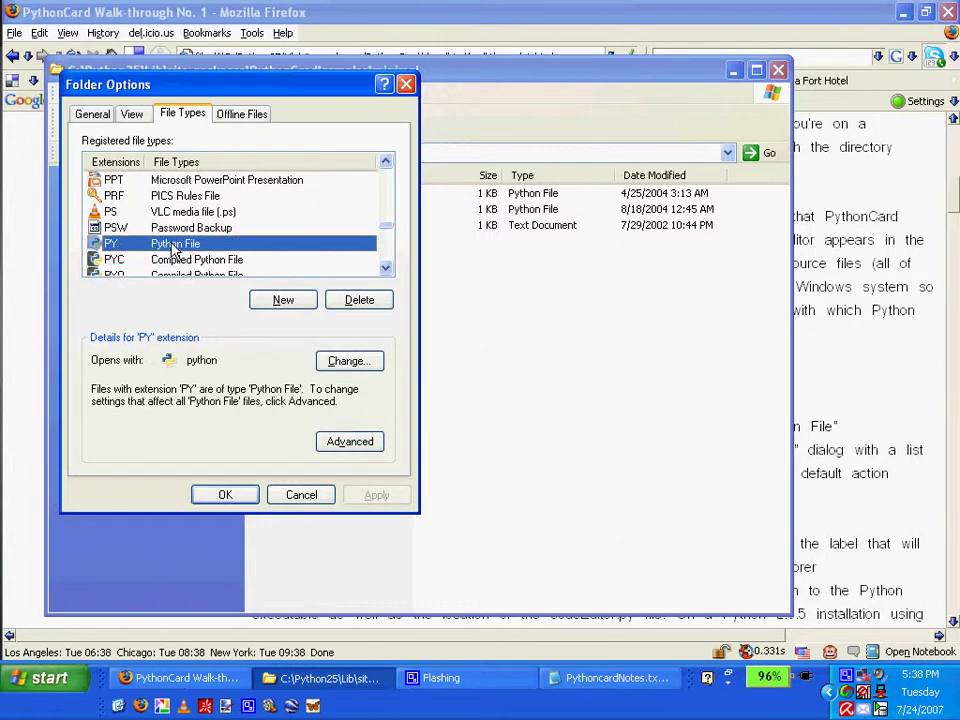
{"action": "key", "text": "alt+Tab"}
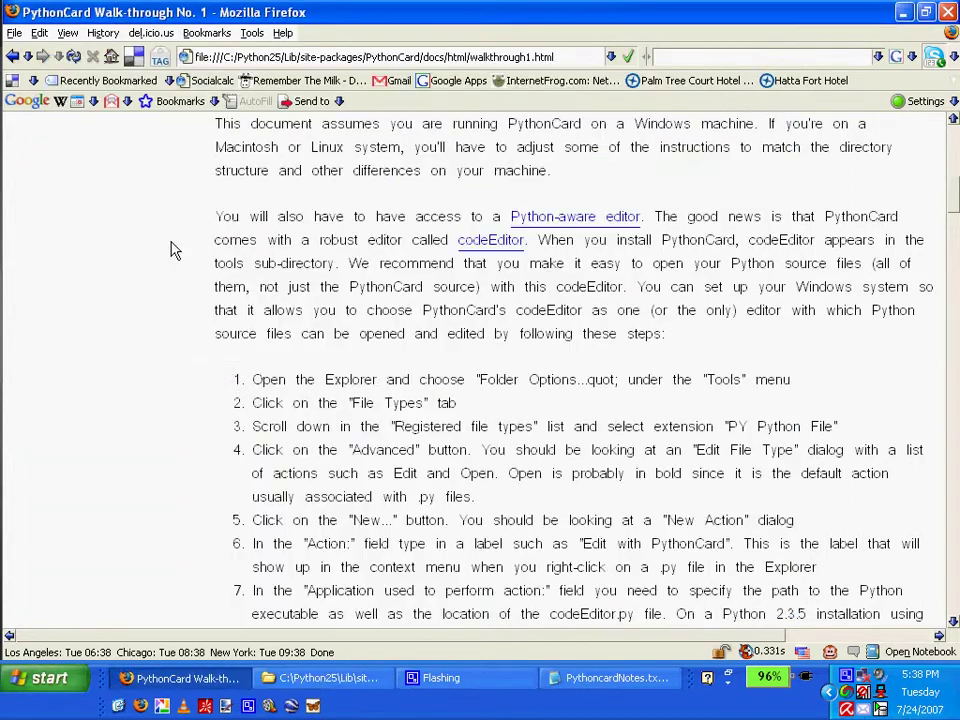
{"action": "key", "text": "alt+Tab"}
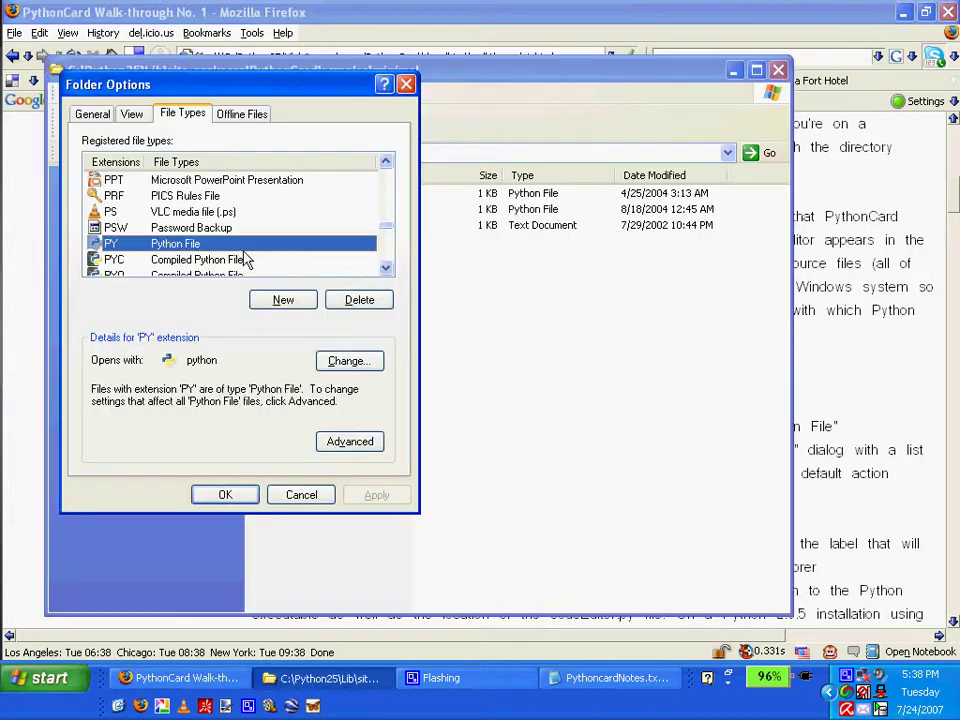
{"action": "left_click", "coordinate": [350, 441]}
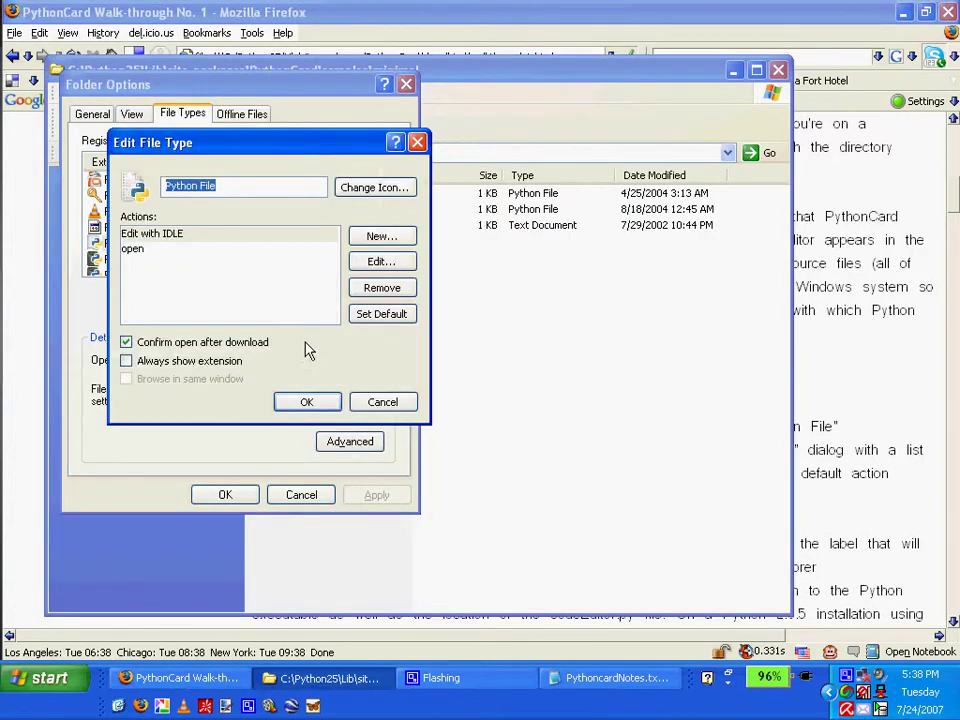
{"action": "key", "text": "alt+Tab"}
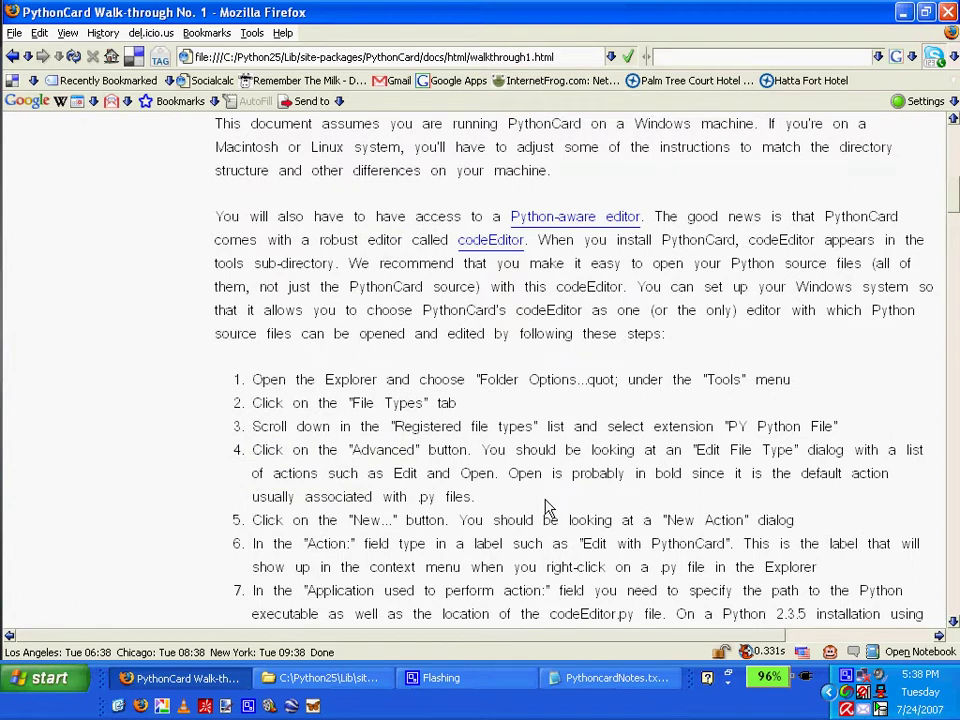
{"action": "scroll", "coordinate": [519, 525], "scroll_direction": "down", "scroll_amount": 1}
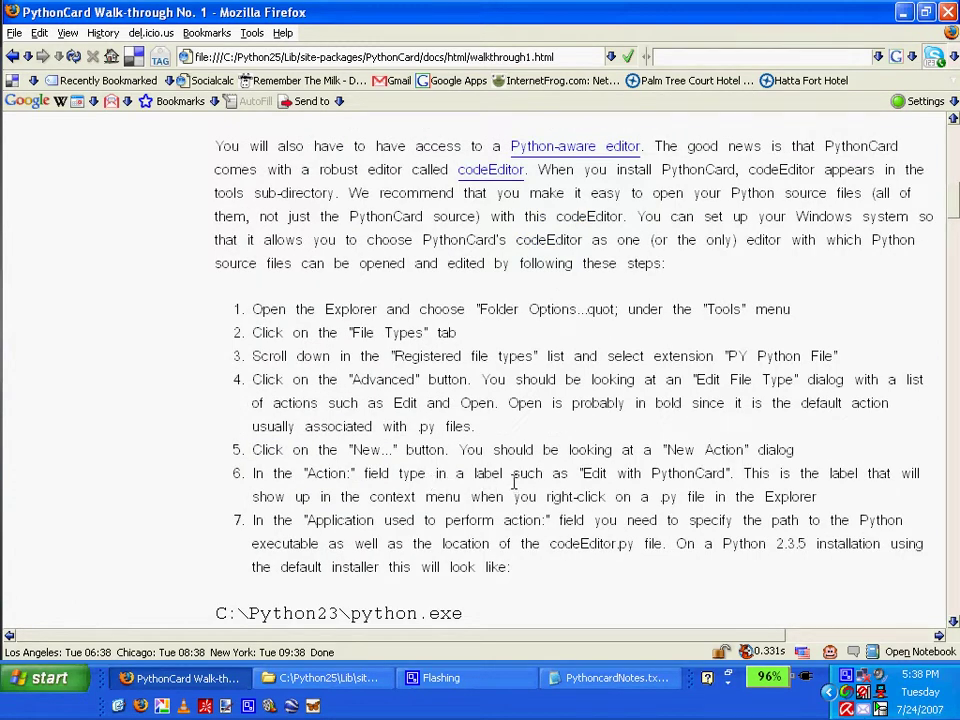
{"action": "key", "text": "alt+Tab"}
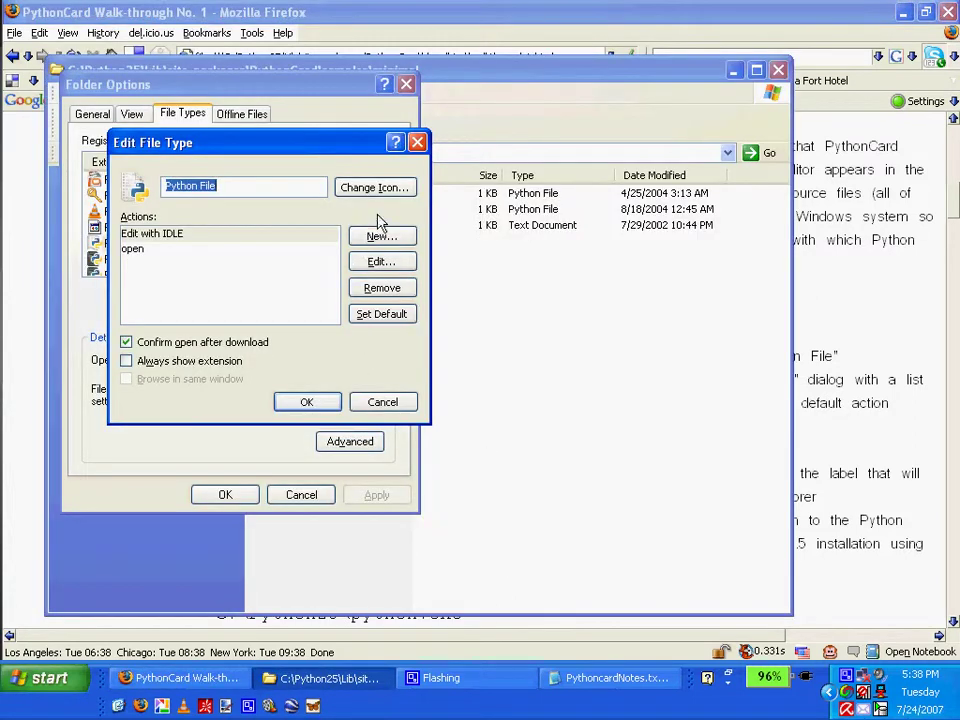
Add a new Python File action labelled 'Edit with PythonCard'
{"action": "left_click", "coordinate": [382, 237]}
{"action": "type", "text": "Edit with"}
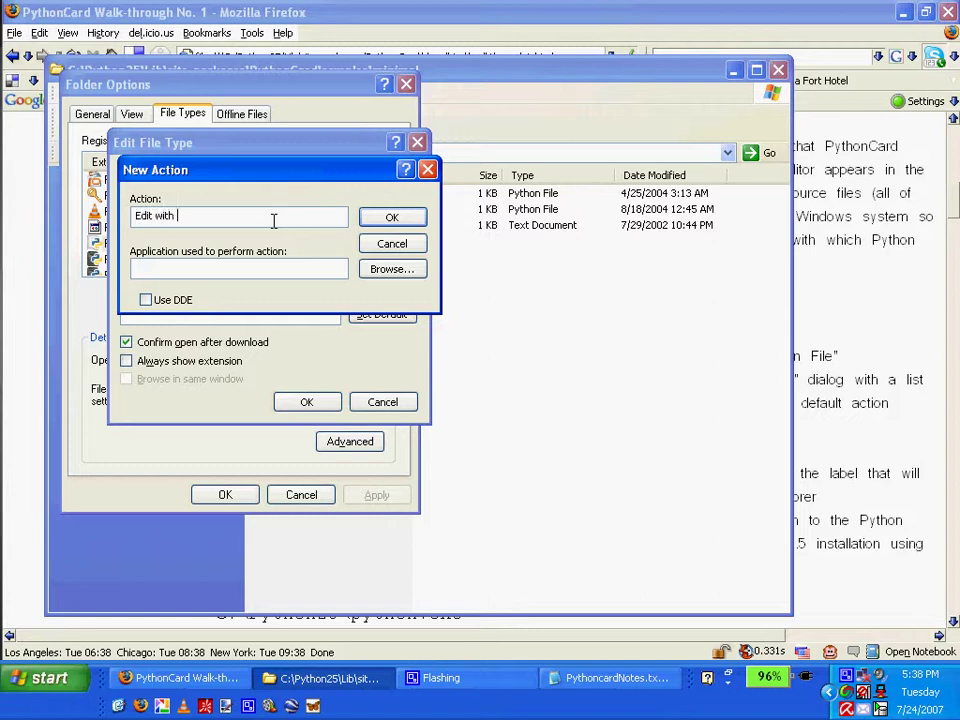
{"action": "type", "text": "PythonCard"}
{"action": "key", "text": "alt+Tab"}
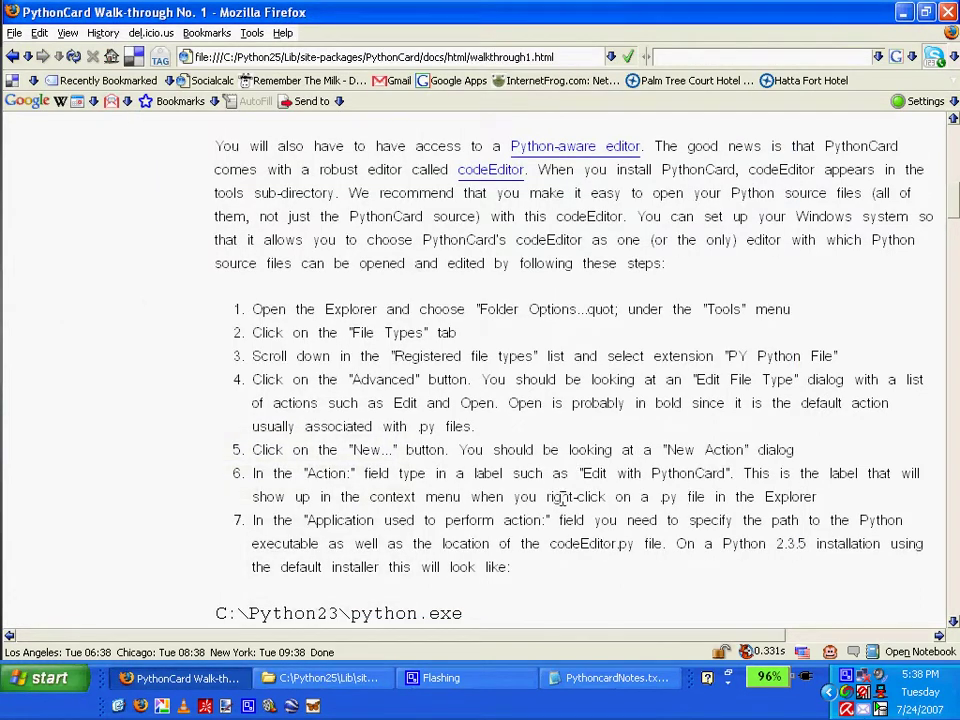
Scroll the walkthrough to step 7 to read the full codeEditor.py path
{"action": "scroll", "coordinate": [570, 487], "scroll_direction": "down", "scroll_amount": 1}
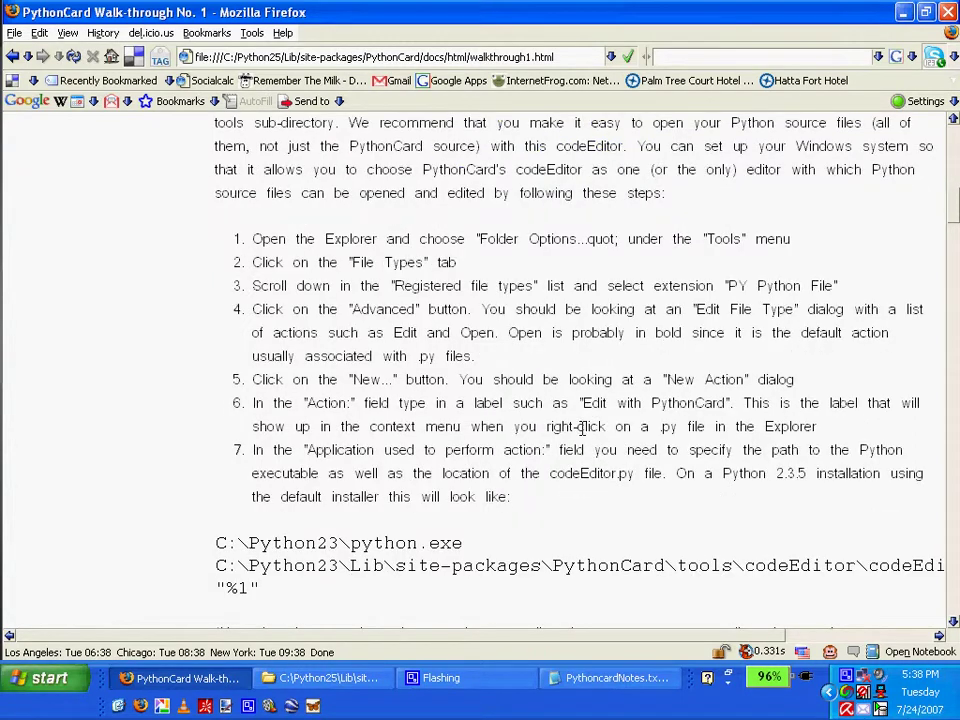
{"action": "scroll", "coordinate": [584, 432], "scroll_direction": "down", "scroll_amount": 1}
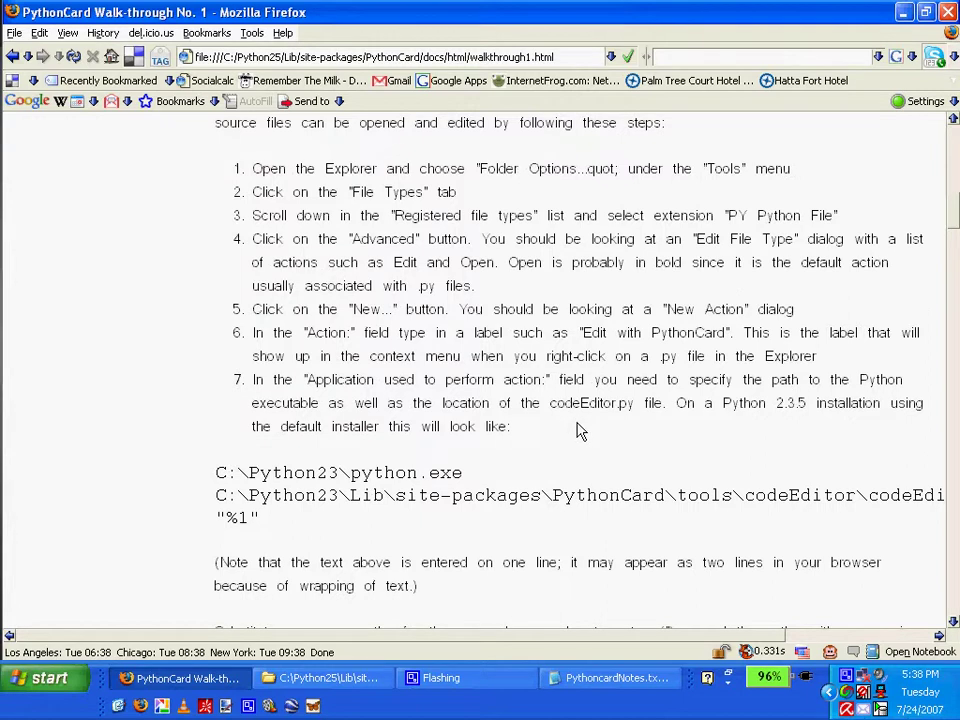
{"action": "scroll", "coordinate": [576, 432], "scroll_direction": "down", "scroll_amount": 1}
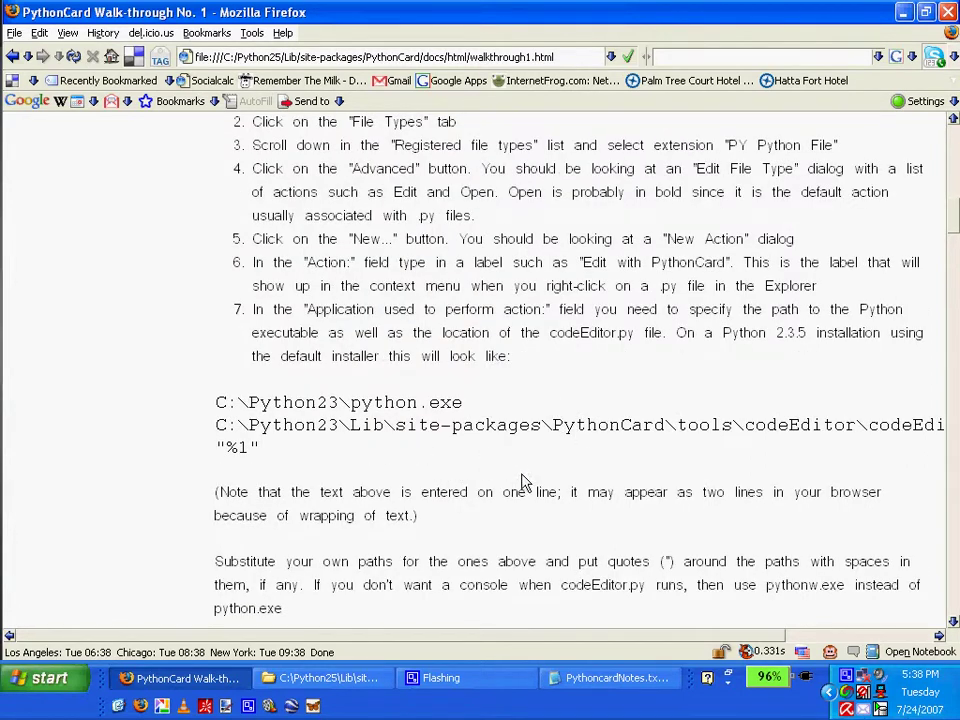
{"action": "left_click_drag", "start_coordinate": [521, 645], "coordinate": [643, 647]}
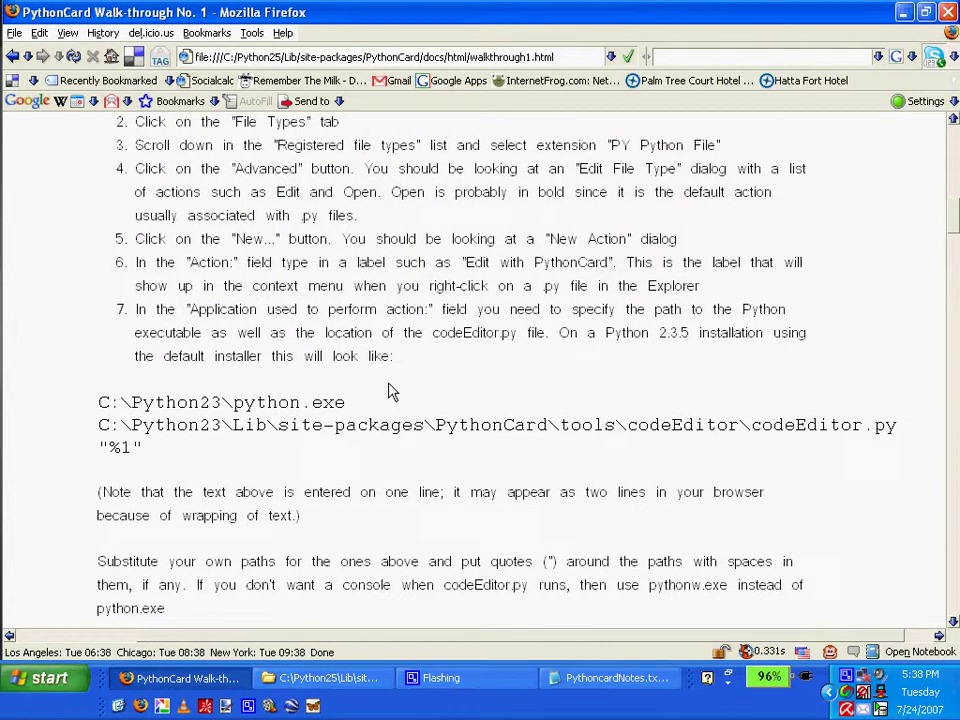
{"action": "left_click", "coordinate": [330, 678]}
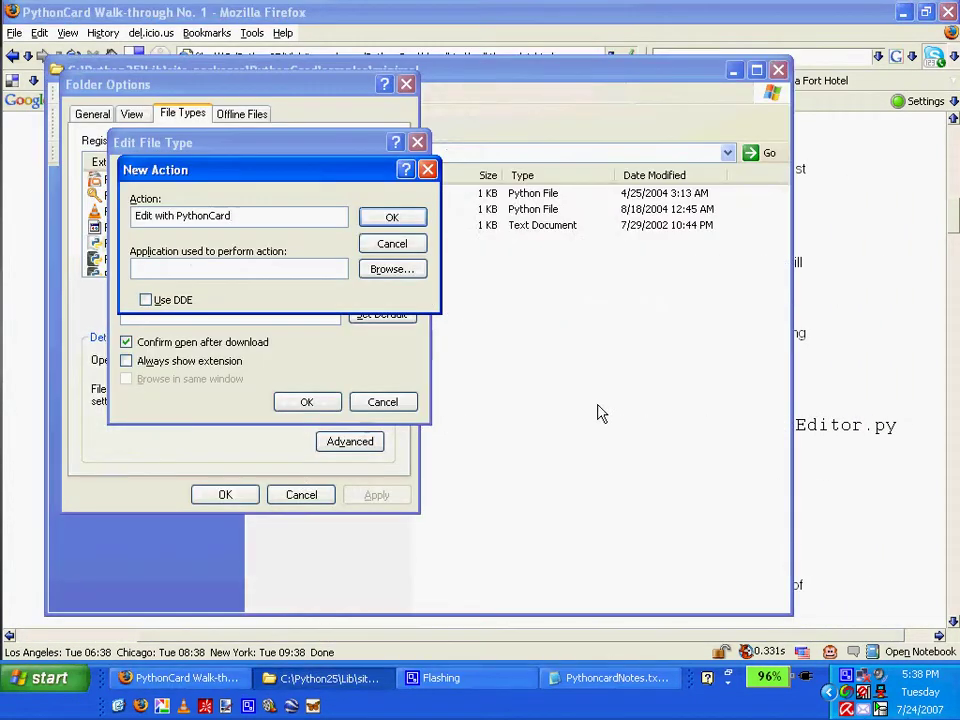
{"action": "key", "text": "alt+Tab"}
{"action": "key", "text": "alt+Tab"}
{"action": "left_click", "coordinate": [40, 679]}
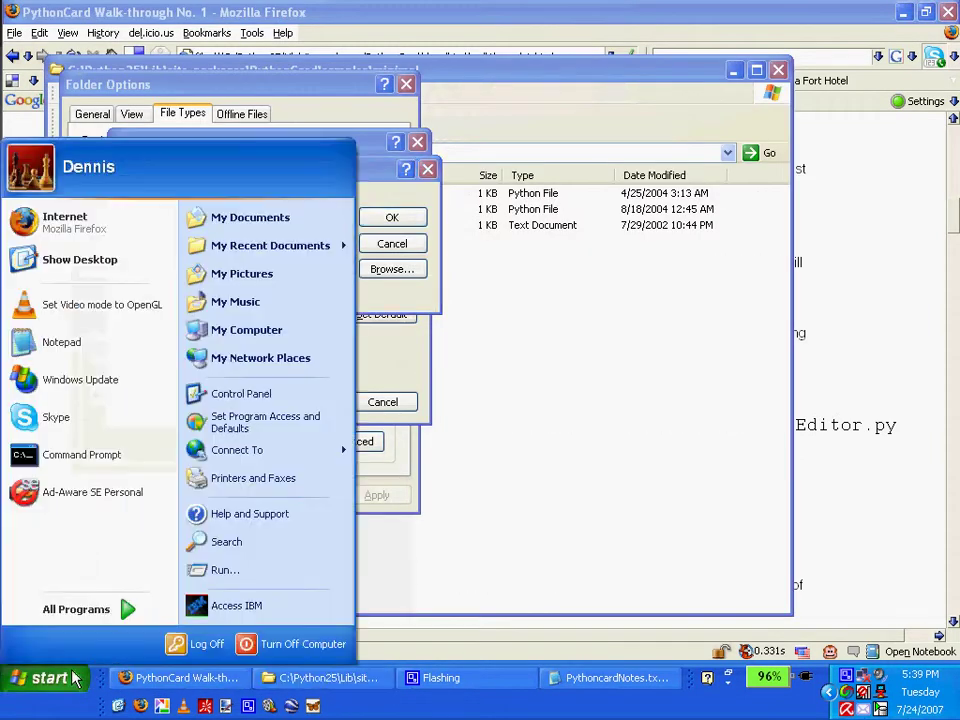
{"action": "key", "text": "Escape"}
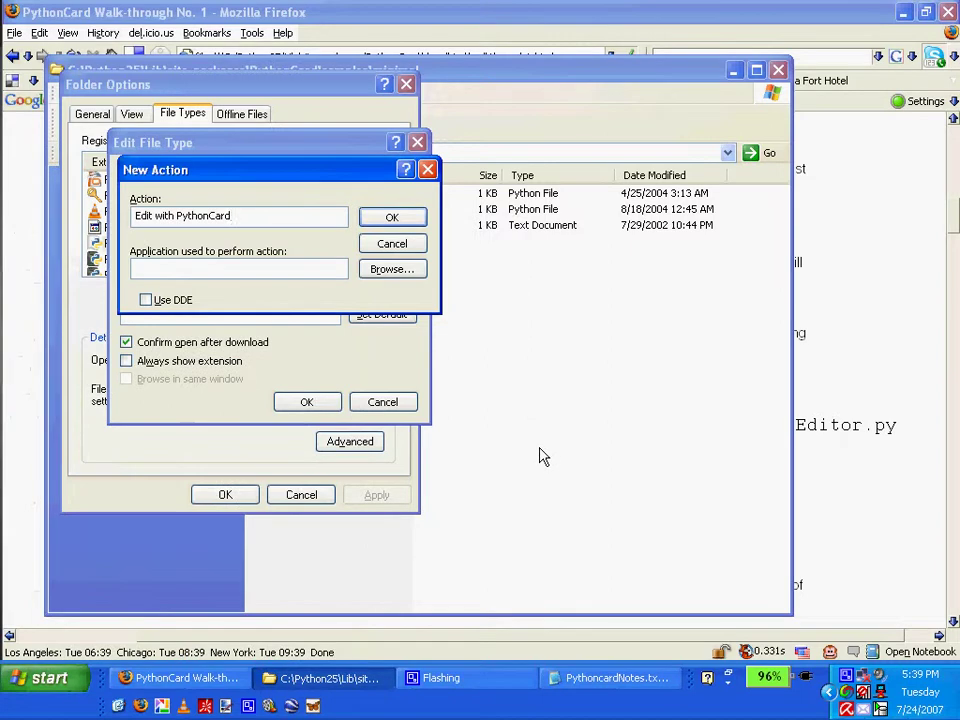
{"action": "key", "text": "alt+Tab"}
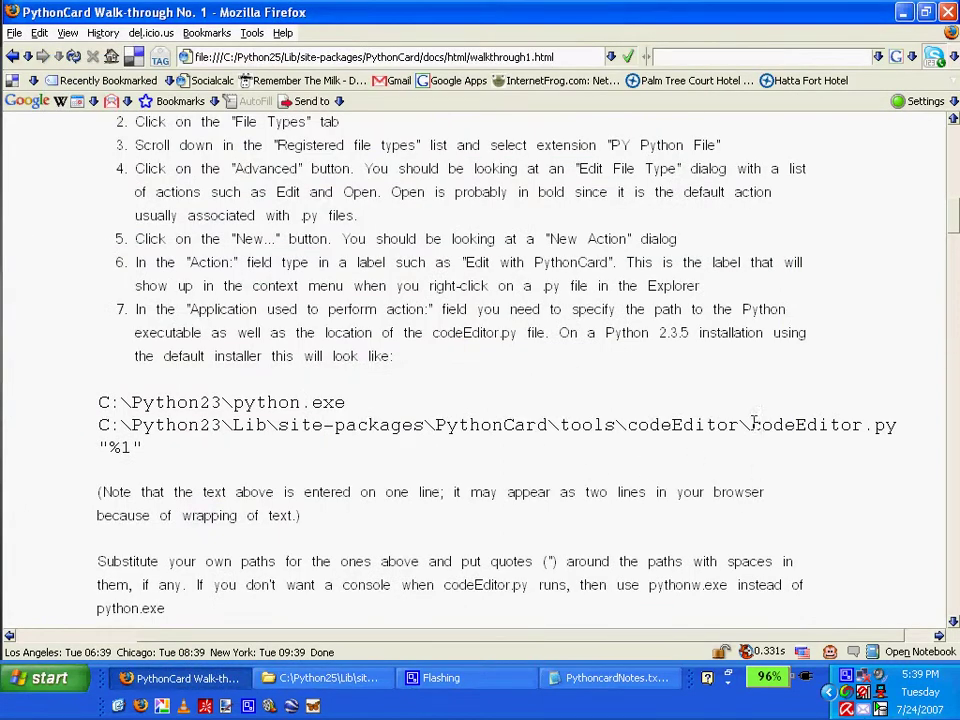
Copy 'codeEditor.py' from the walkthrough path and paste it into Google Desktop Quick Search
{"action": "mouse_move", "coordinate": [750, 425]}
{"action": "left_mouse_down"}
{"action": "mouse_move", "coordinate": [793, 452]}
{"action": "mouse_move", "coordinate": [897, 437]}
{"action": "left_mouse_up"}
{"action": "key", "text": "ctrl+c"}
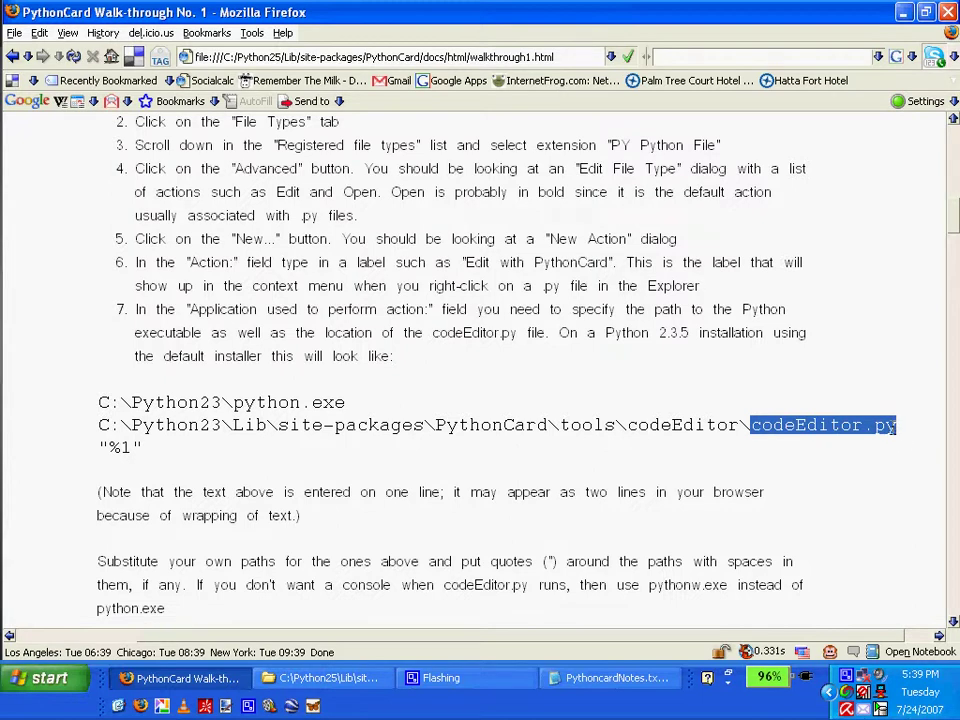
{"action": "key", "text": "ctrl"}
{"action": "key", "text": "ctrl"}
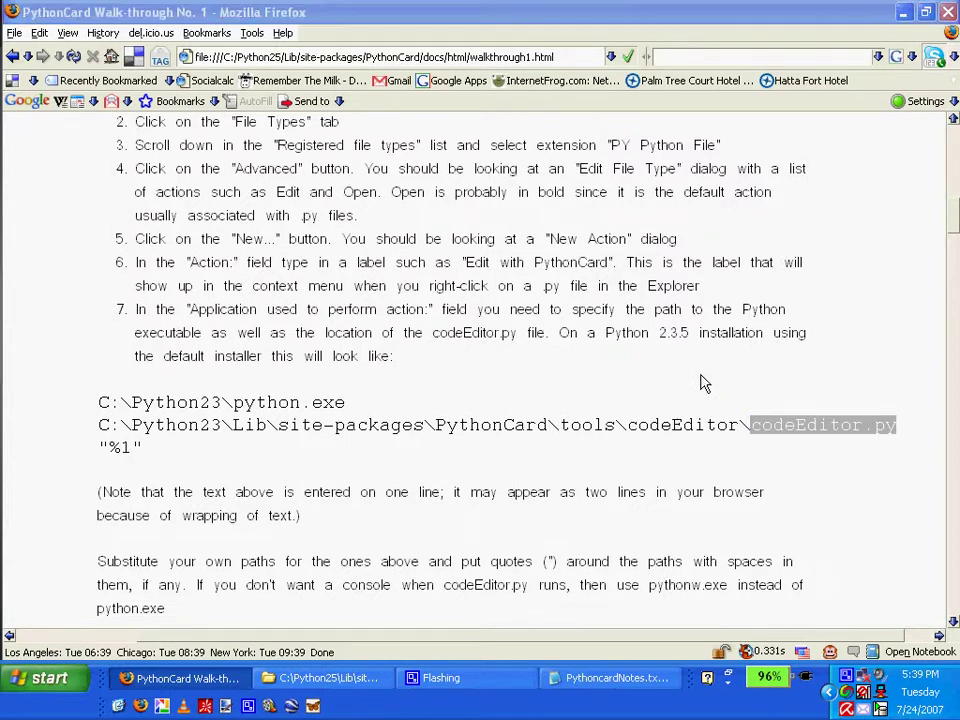
{"action": "key", "text": "ctrl+v"}
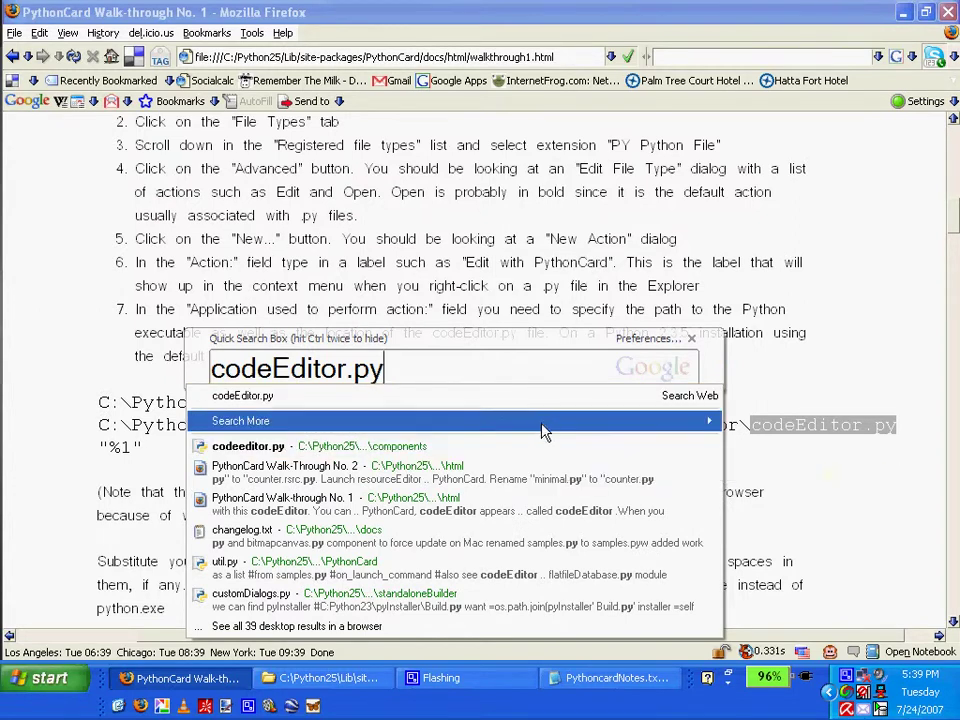
{"action": "mouse_move", "coordinate": [450, 421]}
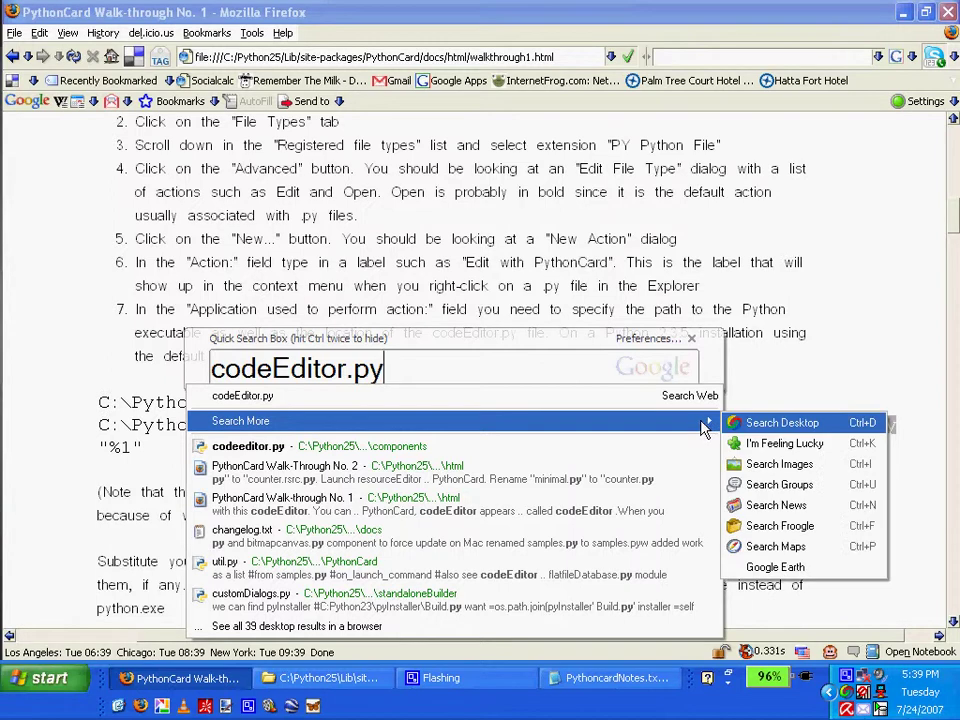
Show the full Google Desktop results for codeEditor.py, limited to the 41 matching files
{"action": "left_click", "coordinate": [330, 626]}
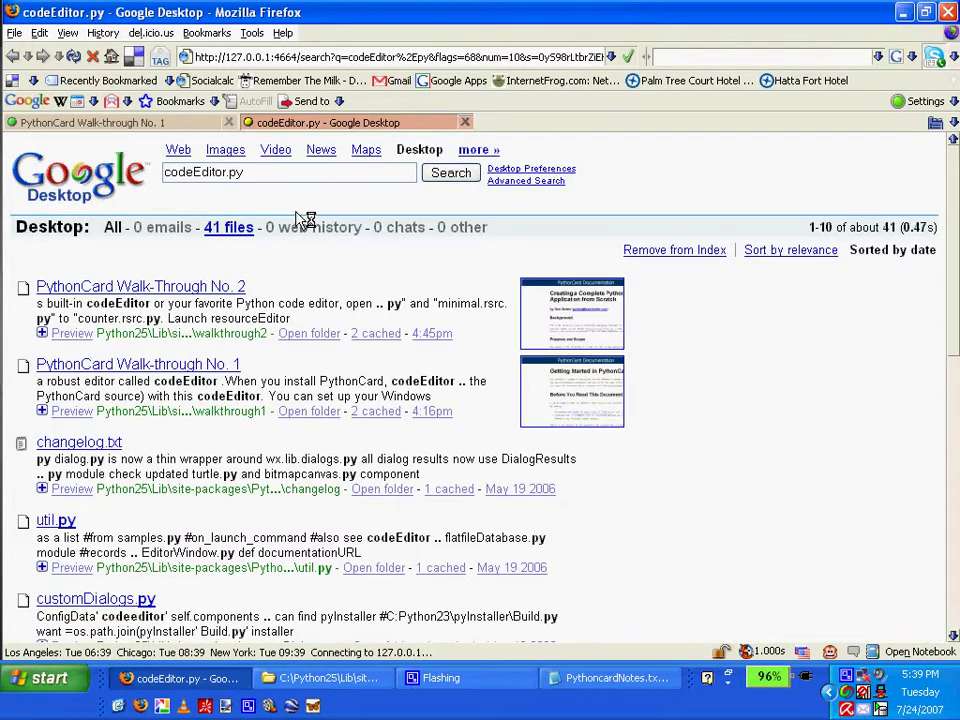
{"action": "left_click", "coordinate": [228, 228]}
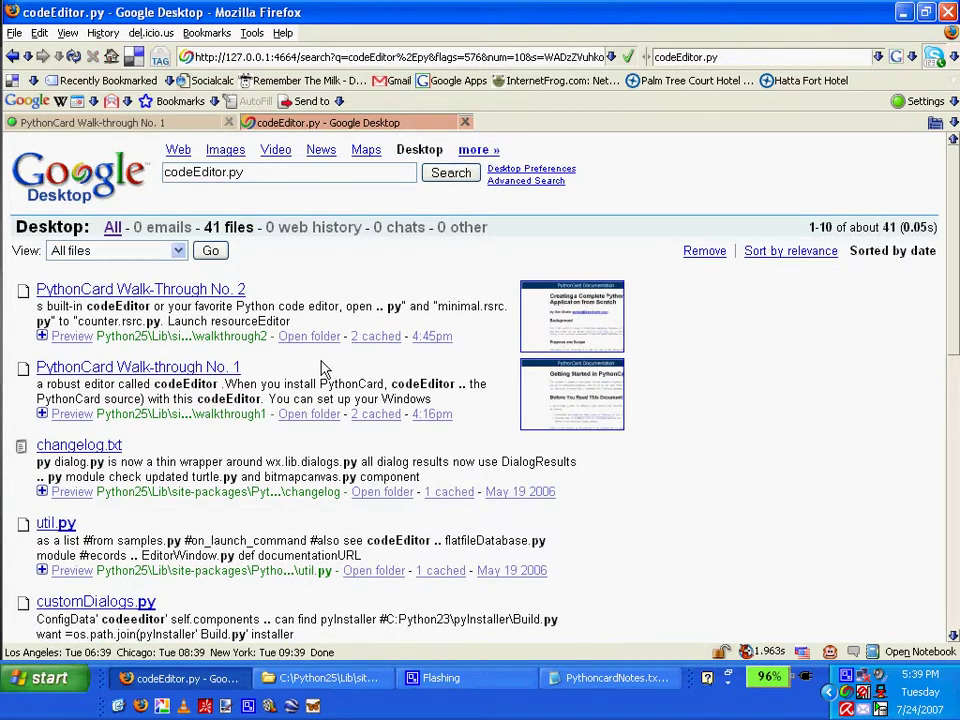
{"action": "scroll", "coordinate": [320, 370], "scroll_direction": "down", "scroll_amount": 1}
{"action": "scroll", "coordinate": [318, 370], "scroll_direction": "down", "scroll_amount": 1}
{"action": "scroll", "coordinate": [317, 369], "scroll_direction": "down", "scroll_amount": 1}
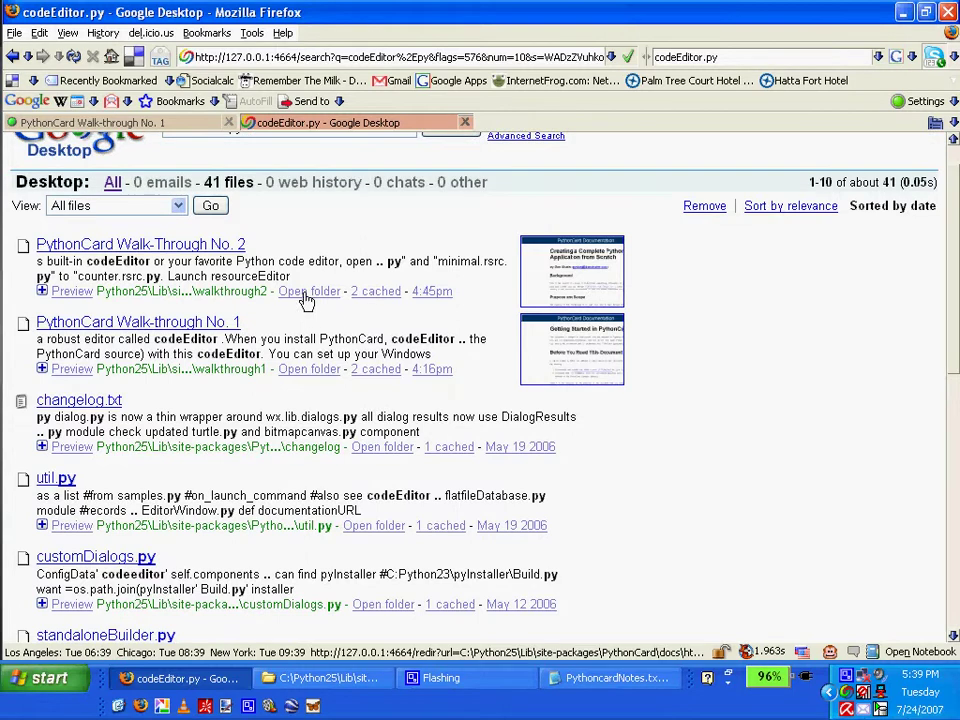
Open PythonCard's docs\html folder from a result and close the search results tab
{"action": "left_click", "coordinate": [310, 291]}
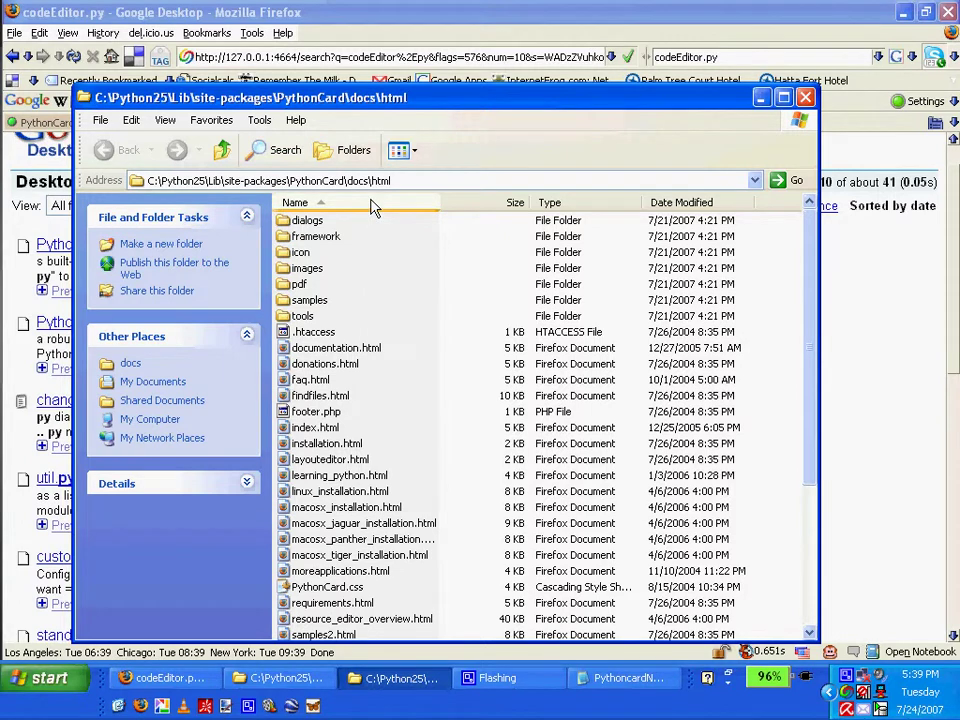
{"action": "key", "text": "alt+Tab"}
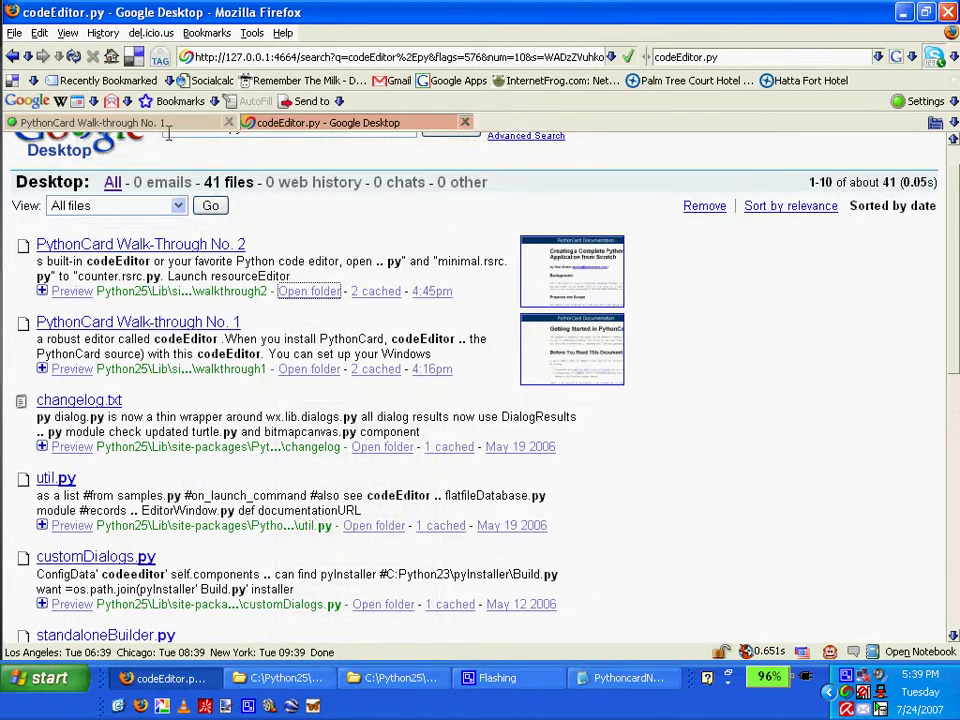
{"action": "key", "text": "ctrl+Page_Up"}
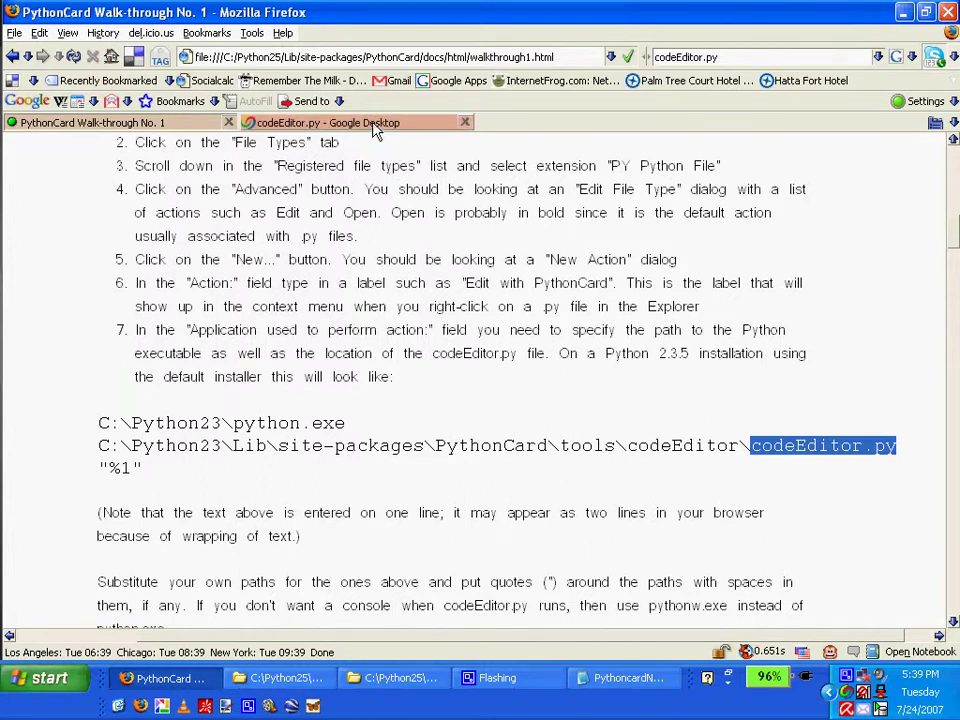
{"action": "key", "text": "ctrl+Page_Down"}
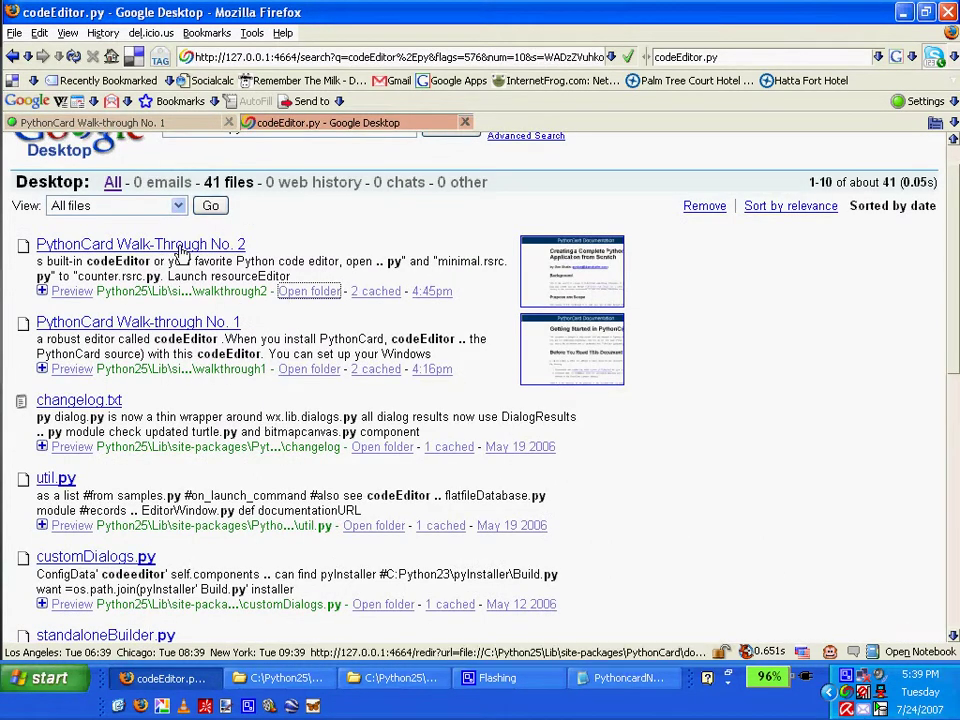
{"action": "left_click", "coordinate": [316, 292]}
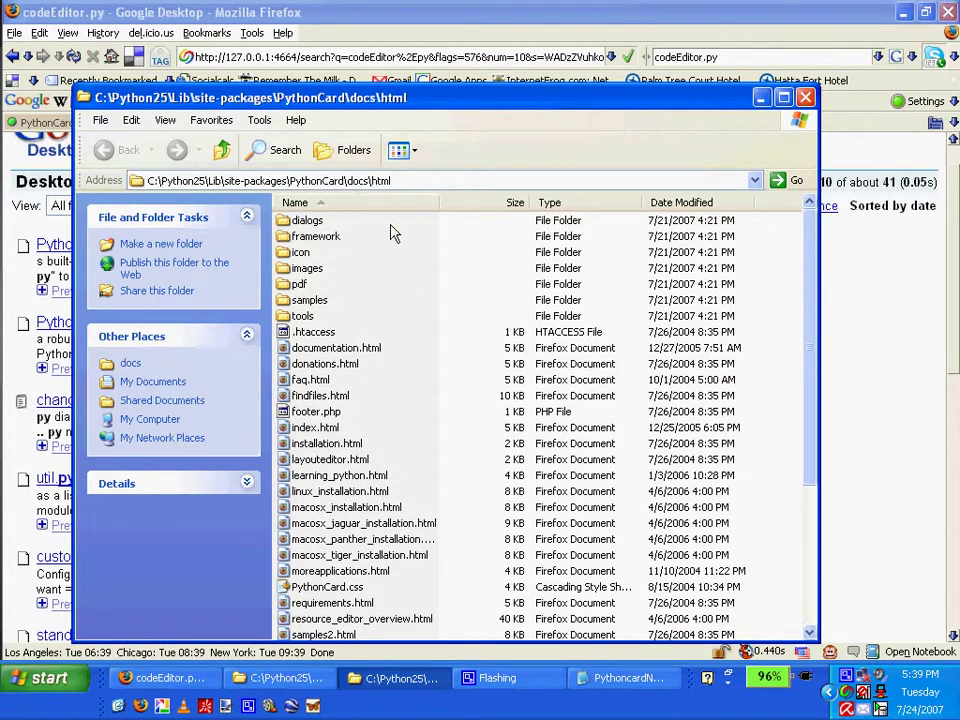
{"action": "key", "text": "alt+Tab"}
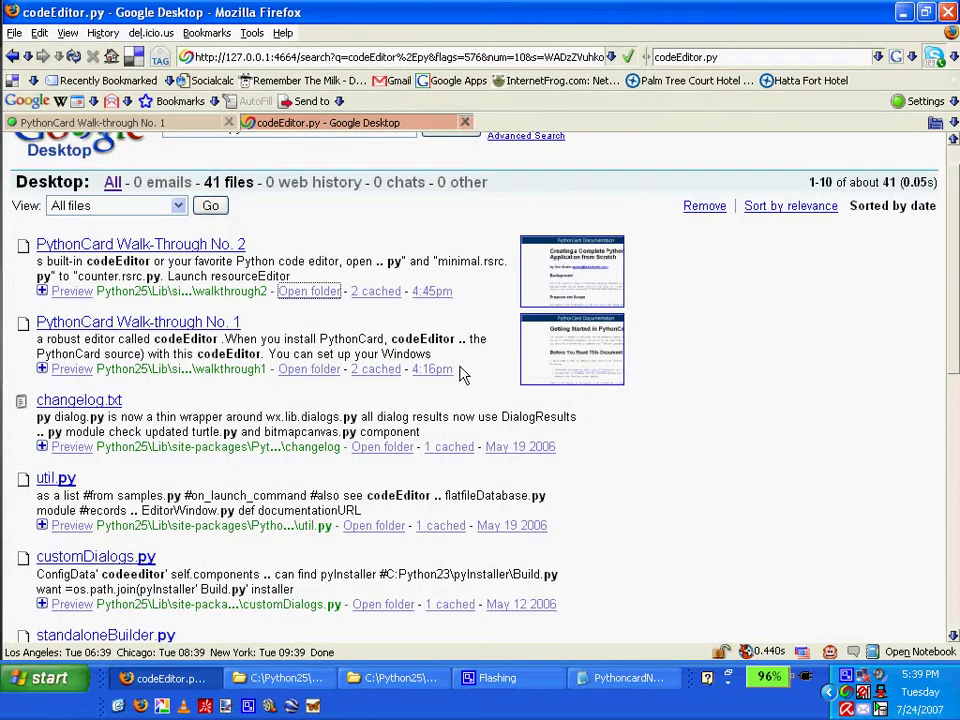
{"action": "key", "text": "ctrl+w"}
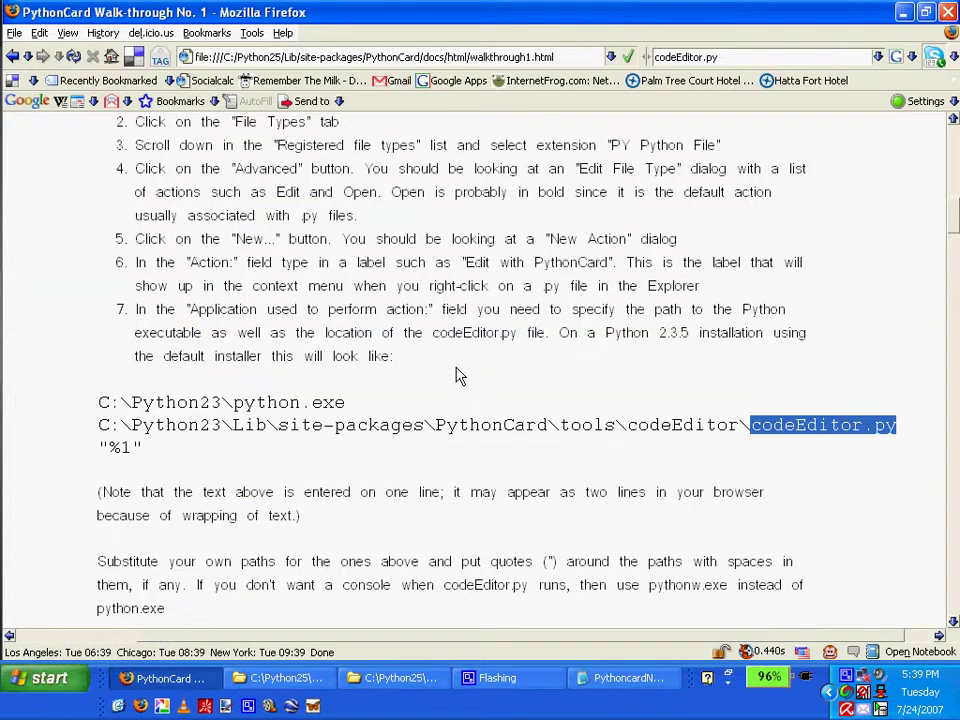
{"action": "key", "text": "alt+Tab"}
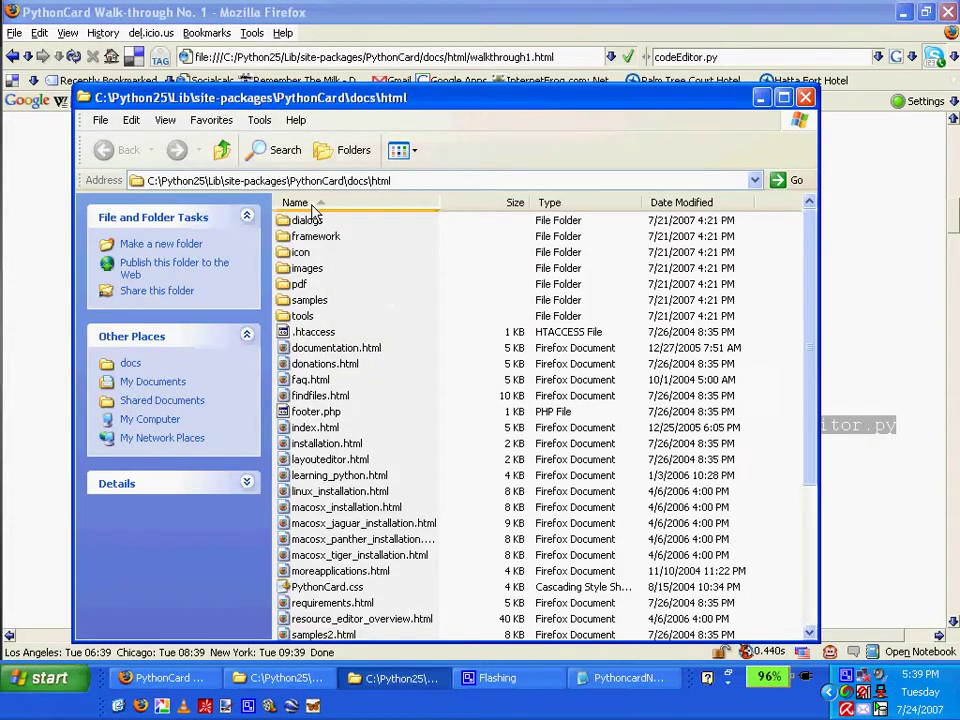
Go up from docs\html into PythonCard's tools\codeEditor folder and select codeEditor.py
{"action": "left_click", "coordinate": [222, 150]}
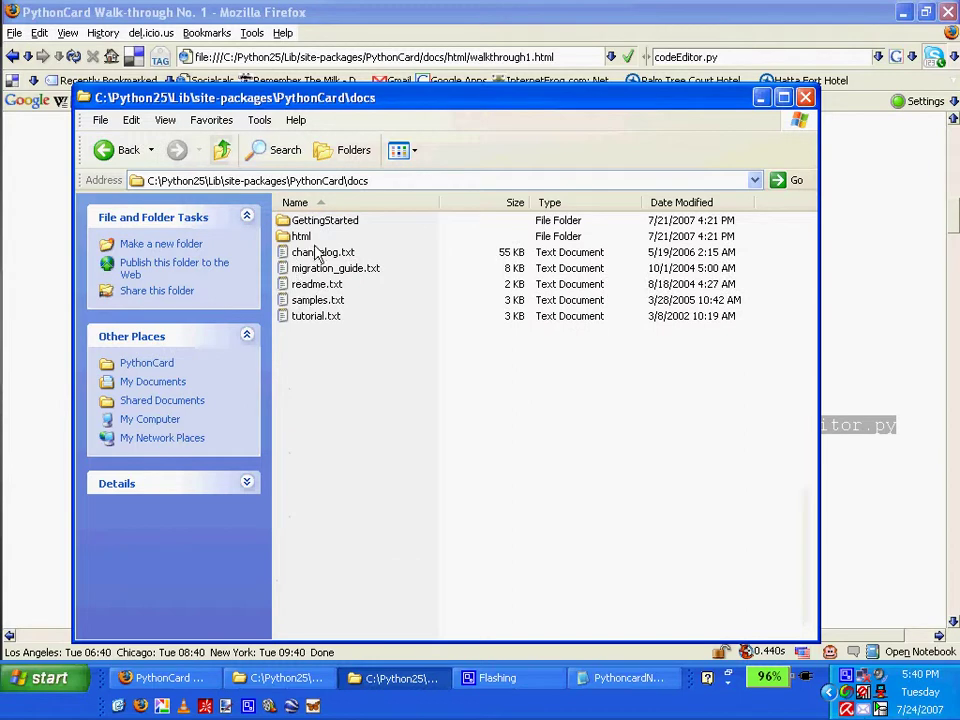
{"action": "left_click", "coordinate": [222, 150]}
{"action": "double_click", "coordinate": [300, 300]}
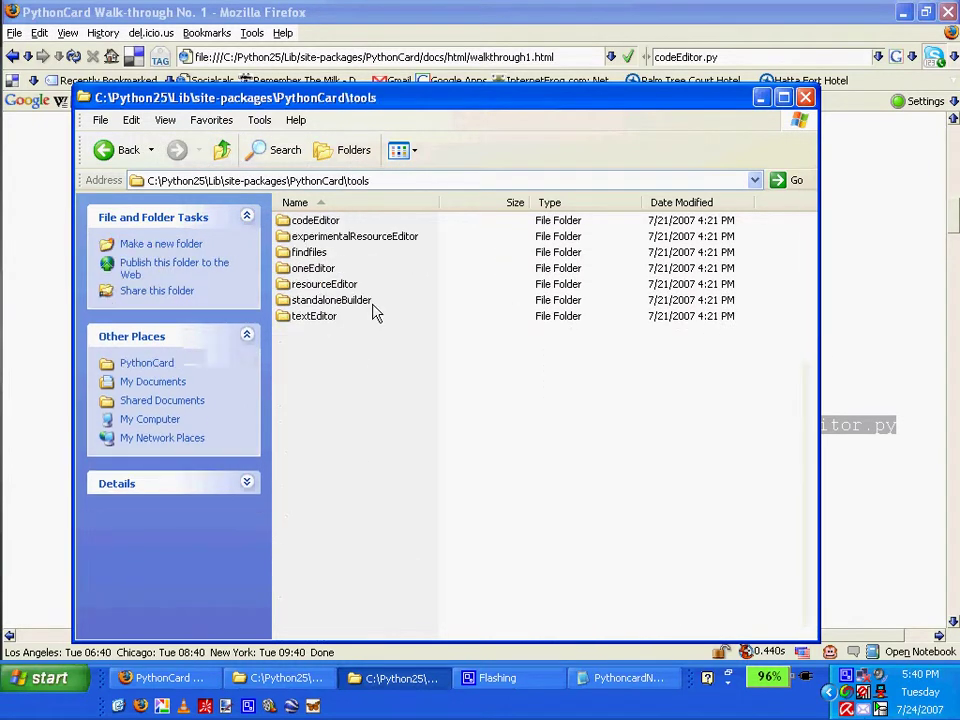
{"action": "key", "text": "alt+Tab"}
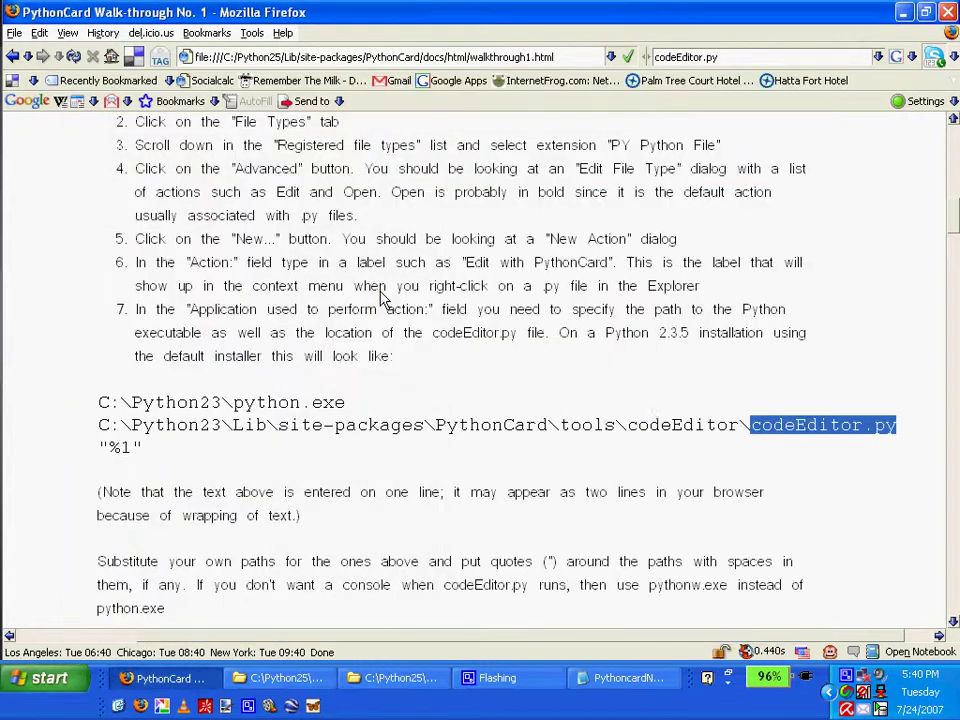
{"action": "key", "text": "alt+Tab"}
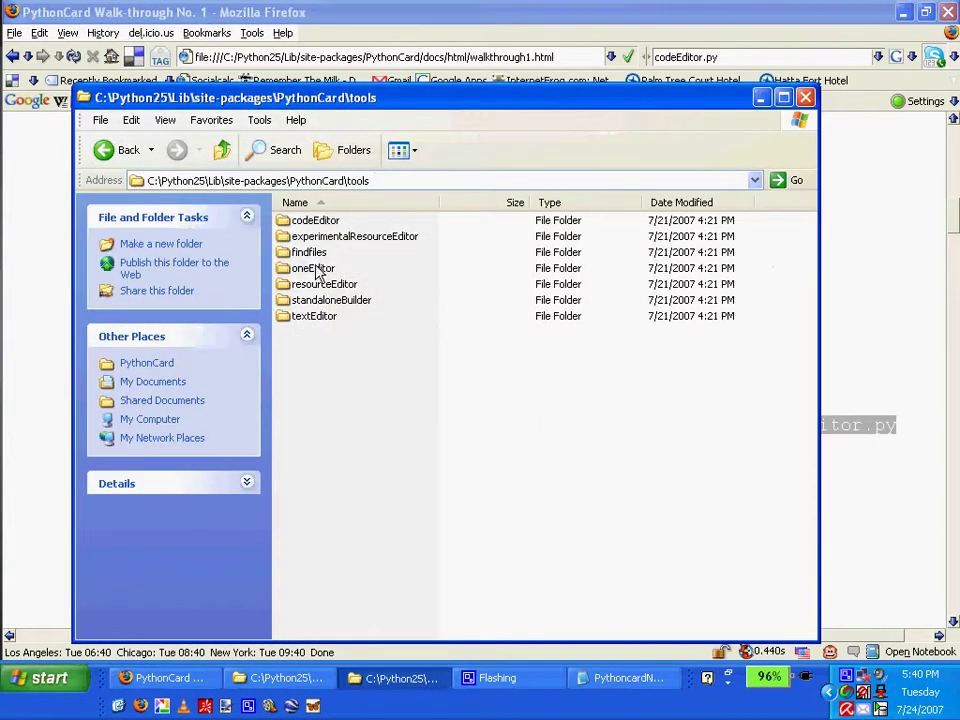
{"action": "double_click", "coordinate": [318, 229]}
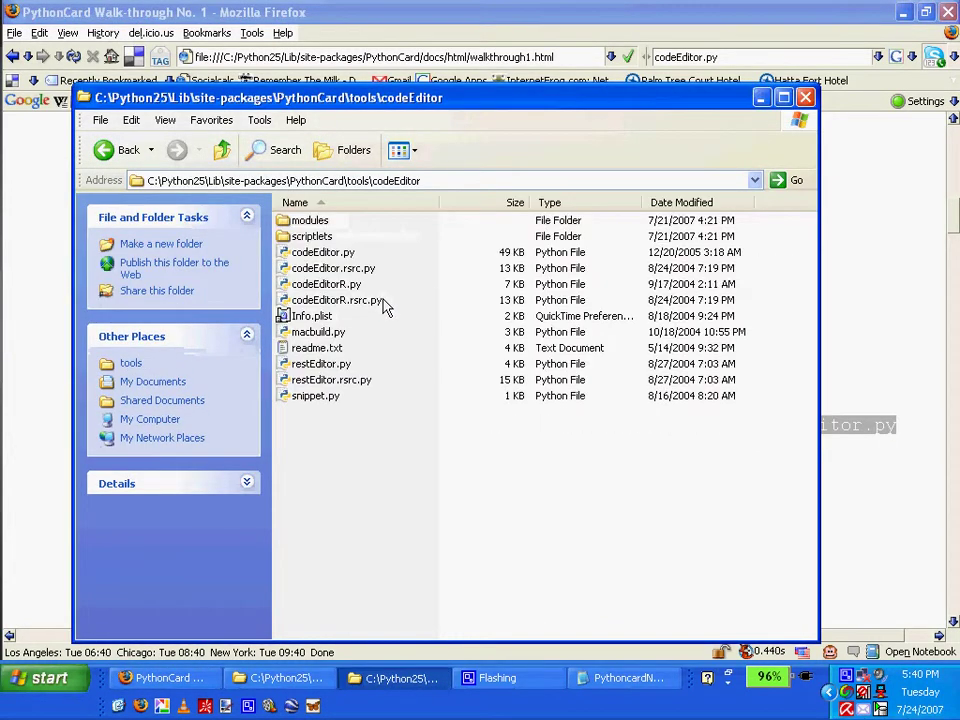
{"action": "key", "text": "alt+Tab"}
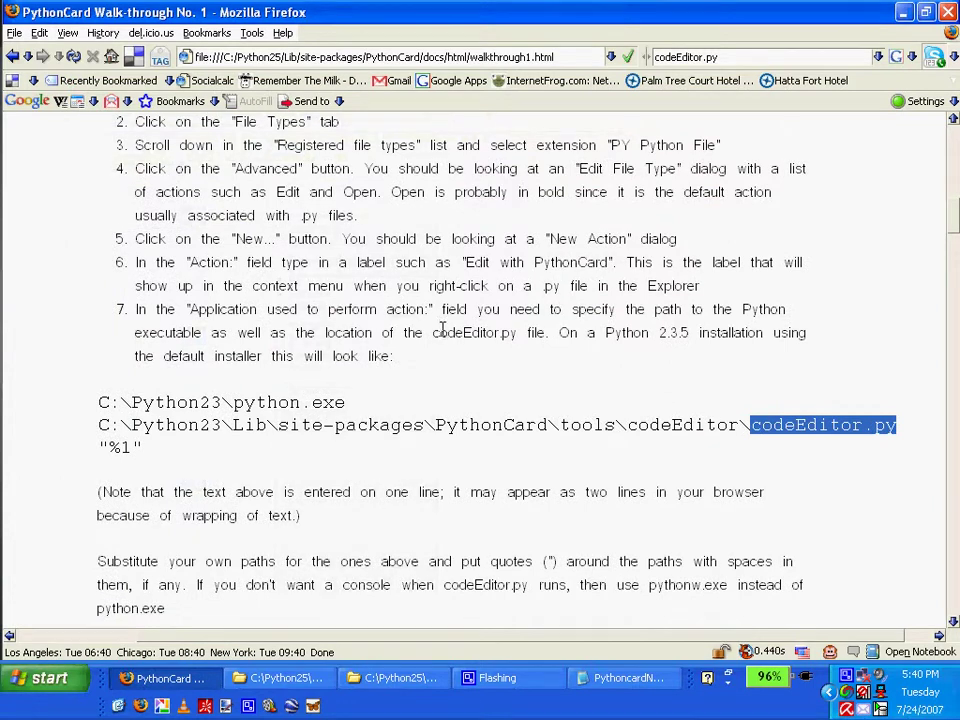
{"action": "key", "text": "alt+Tab"}
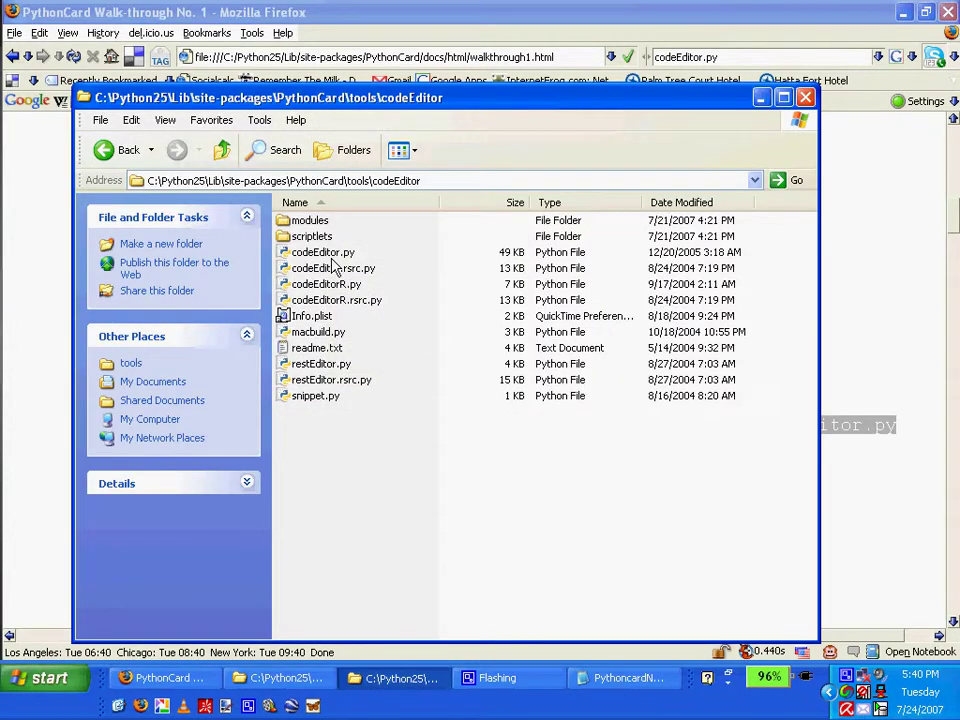
{"action": "left_click", "coordinate": [333, 256]}
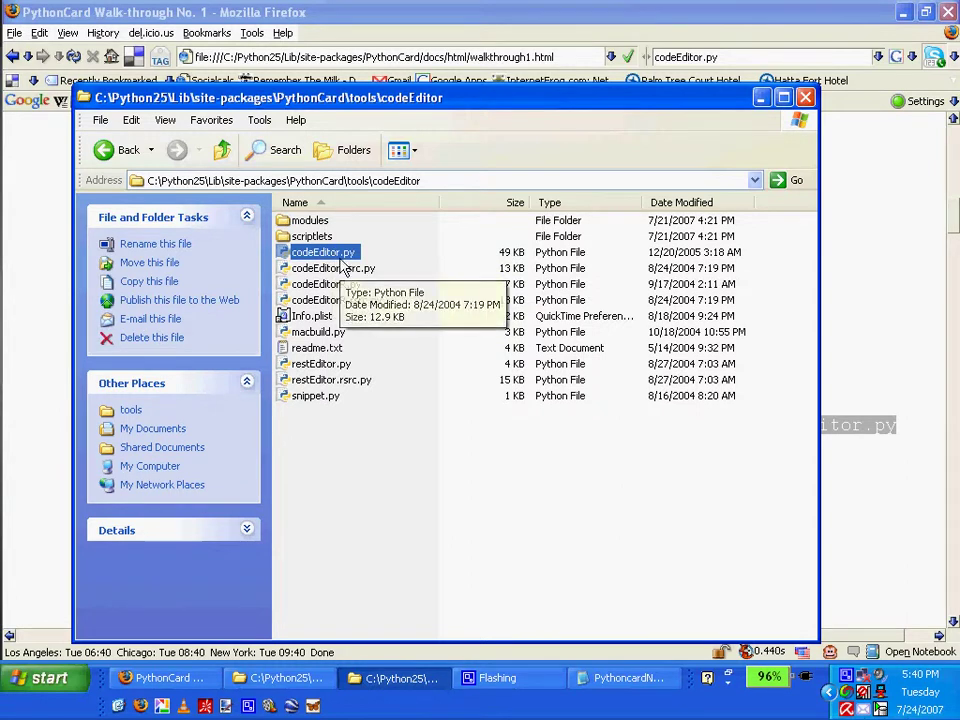
Copy codeEditor.py's Location path (tools\codeEditor folder) from its Properties window
{"action": "right_click", "coordinate": [341, 256]}
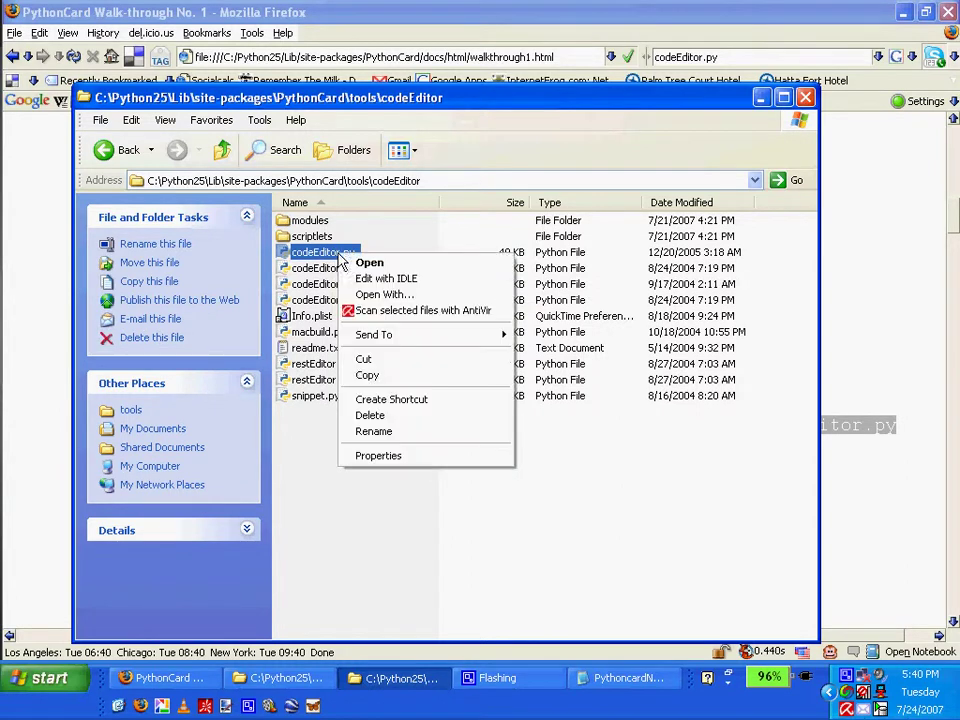
{"action": "left_click", "coordinate": [403, 454]}
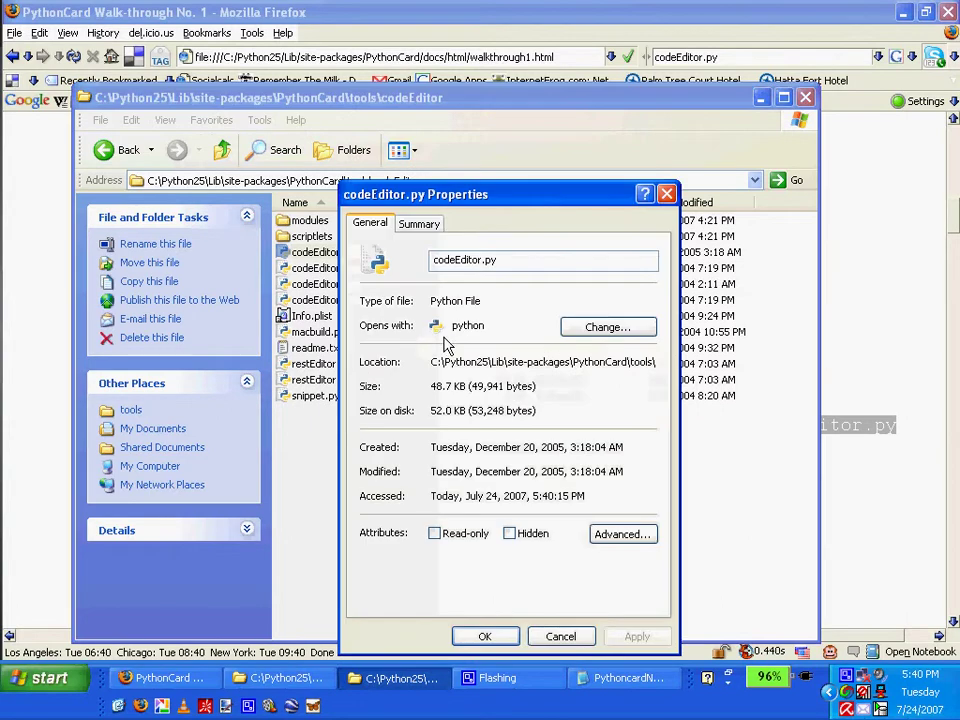
{"action": "double_click", "coordinate": [549, 366]}
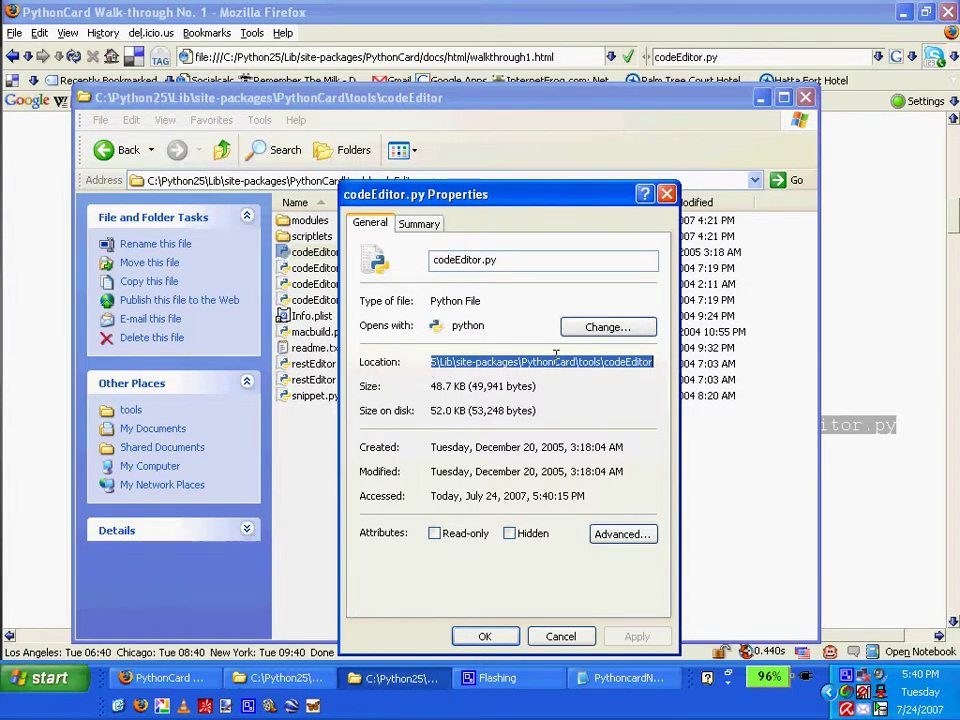
{"action": "left_click", "coordinate": [620, 535]}
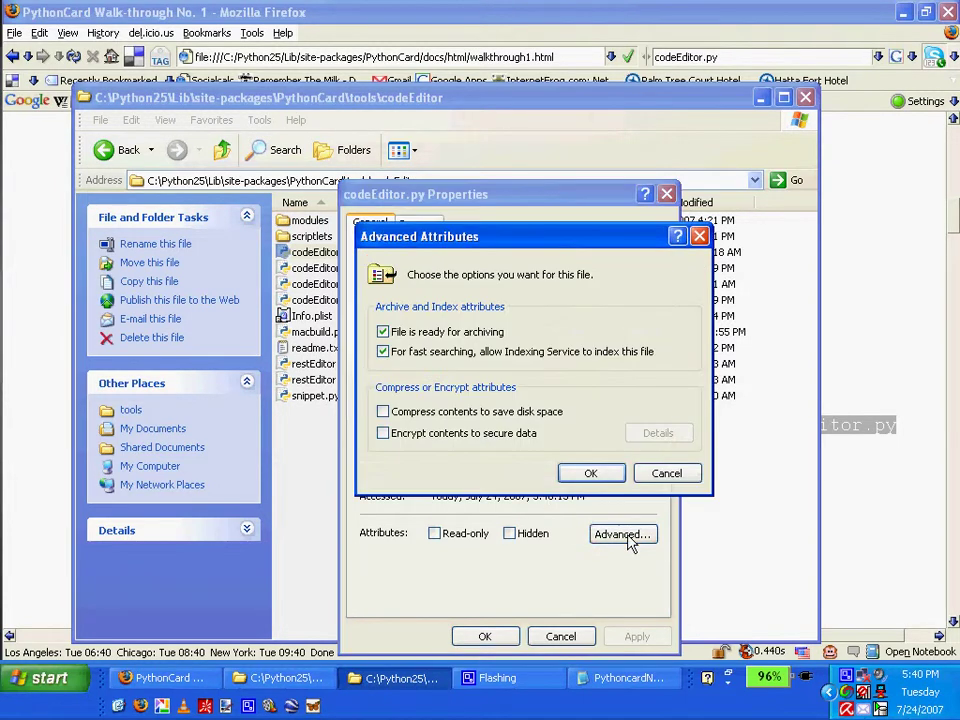
{"action": "left_click", "coordinate": [662, 475]}
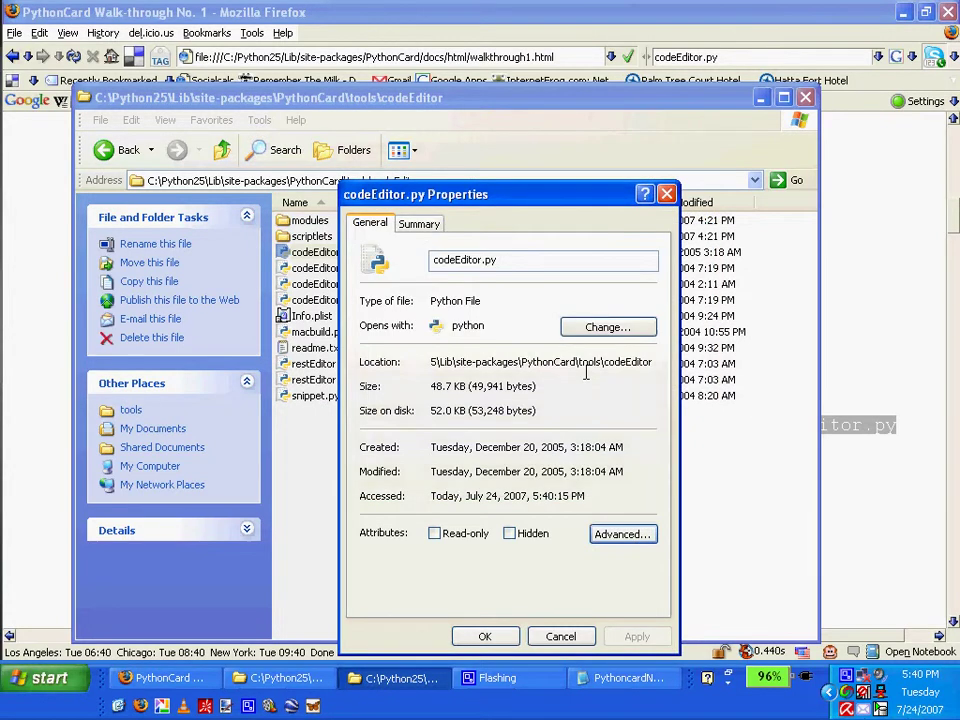
{"action": "double_click", "coordinate": [490, 366]}
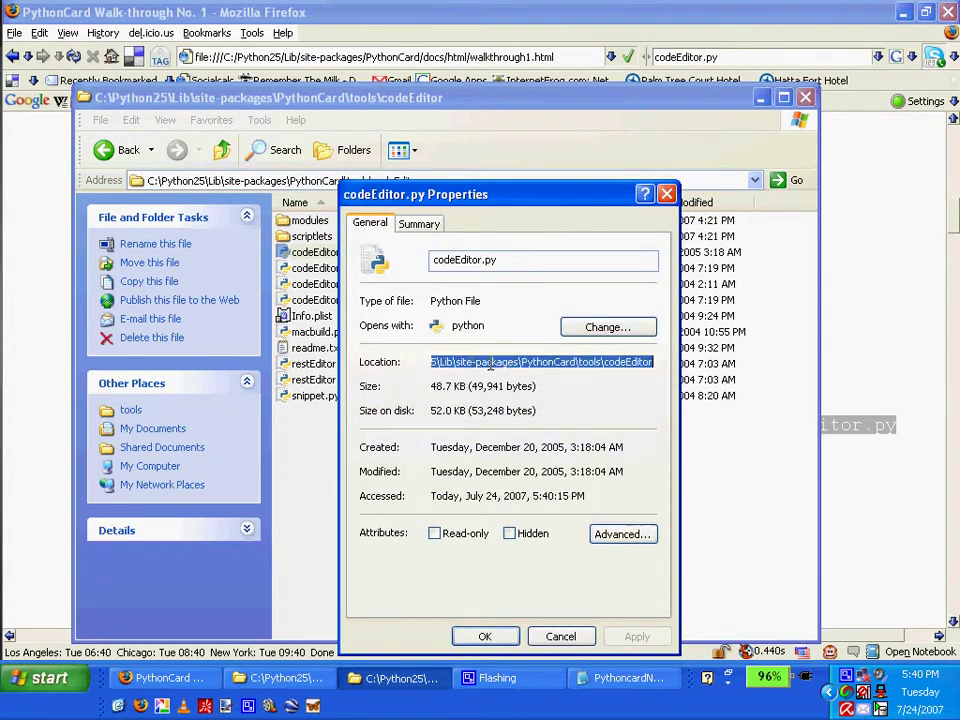
{"action": "key", "text": "Escape"}
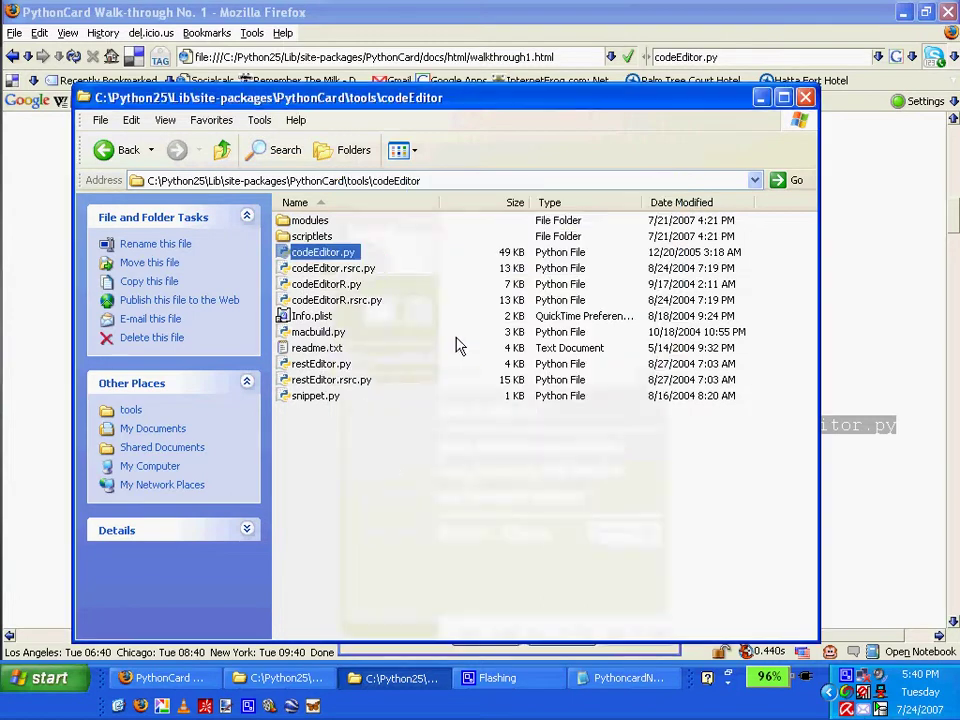
{"action": "key", "text": "alt+Tab"}
{"action": "key", "text": "alt+Tab"}
{"action": "key", "text": "alt+Tab"}
Paste the copied codeEditor folder path into the action's application field
{"action": "key", "text": "alt+Tab"}
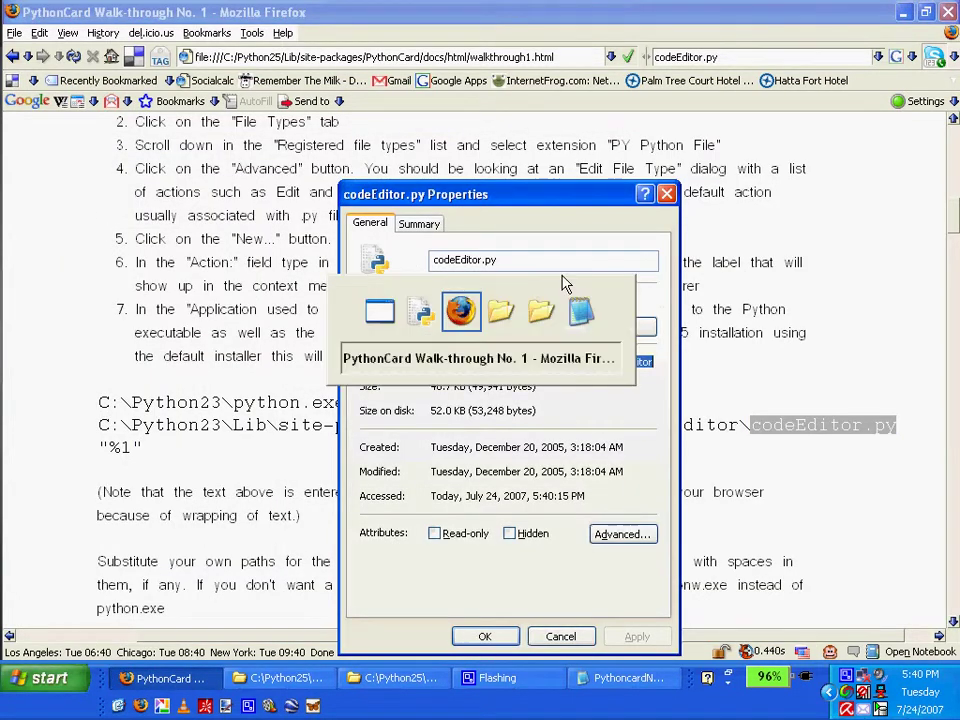
{"action": "key", "text": "alt+Tab"}
{"action": "key", "text": "alt+Tab"}
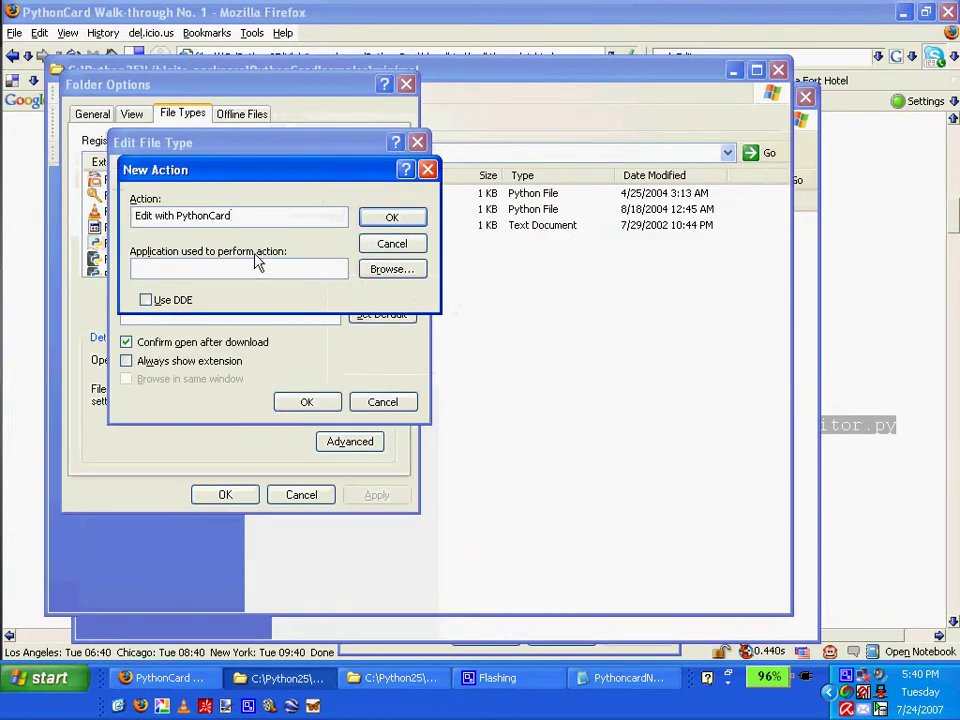
{"action": "left_click", "coordinate": [250, 269]}
{"action": "type", "text": "C:\\Python25\\Lib\\site-packages\\PythonCard\\tools\\codeEditor"}
{"action": "key", "text": "Home"}
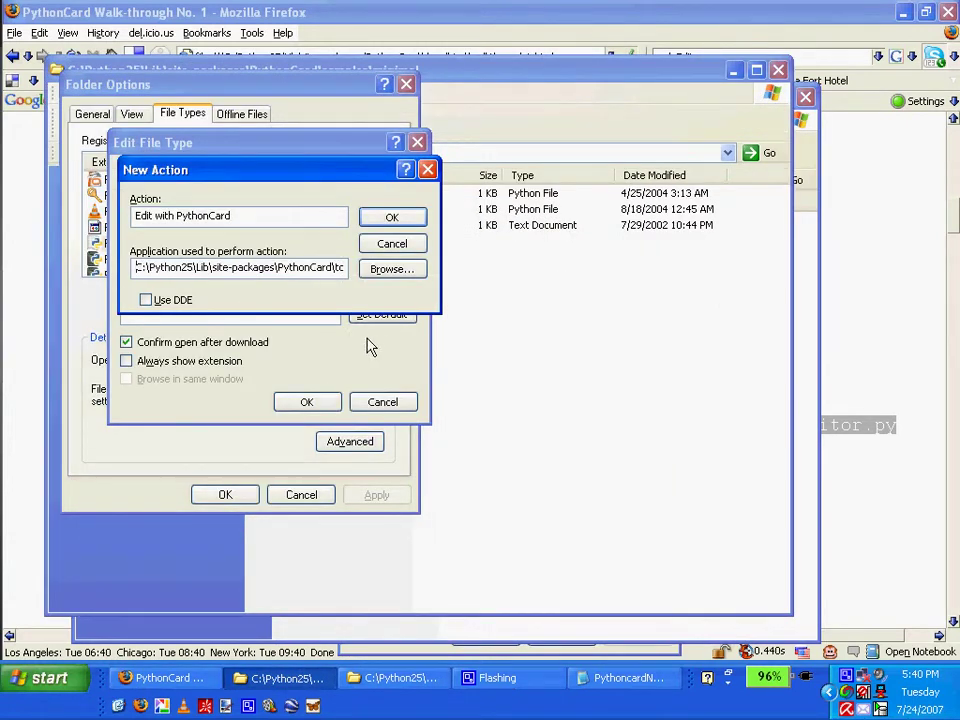
{"action": "key", "text": "End"}
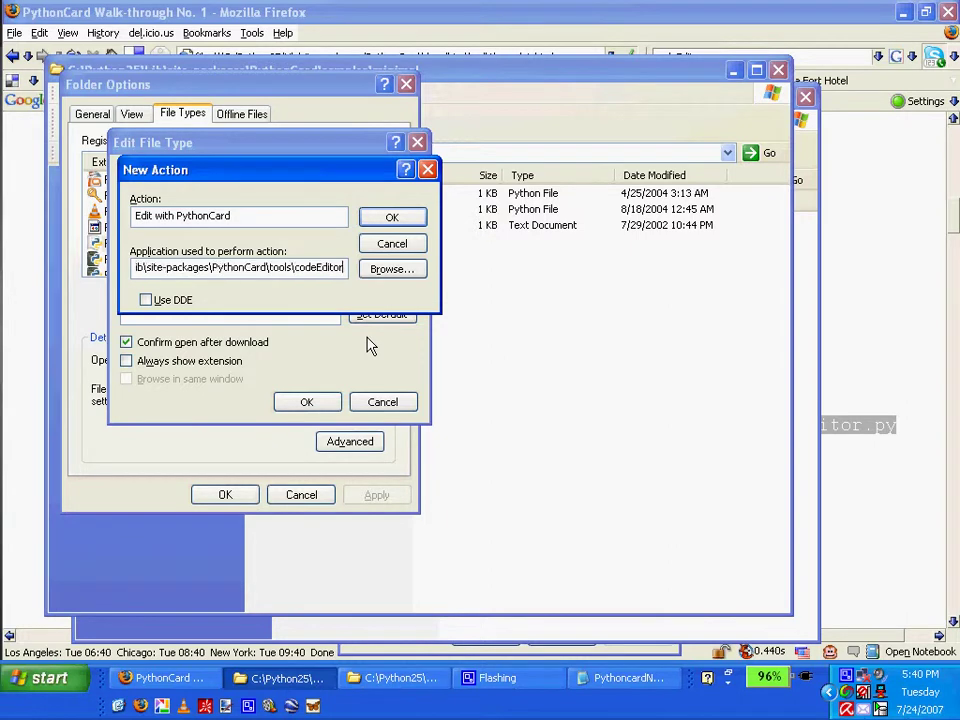
Complete the application command by appending '.py "%1"' after the pasted path
{"action": "key", "text": "alt+Tab"}
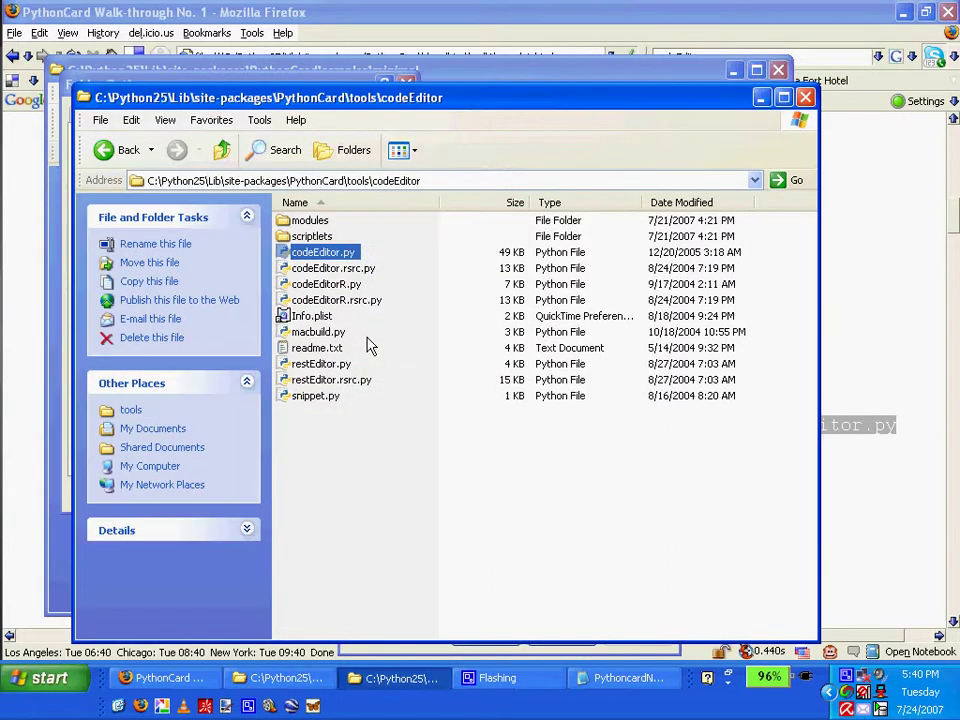
{"action": "key", "text": "alt+Tab"}
{"action": "key", "text": "alt+Tab"}
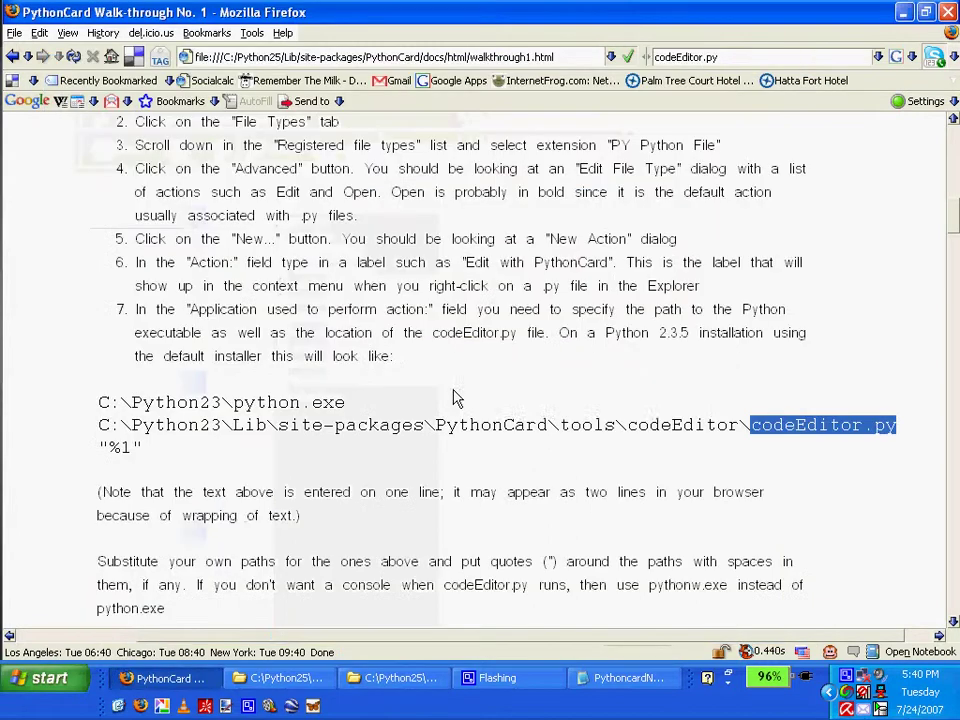
{"action": "key", "text": "alt+Tab"}
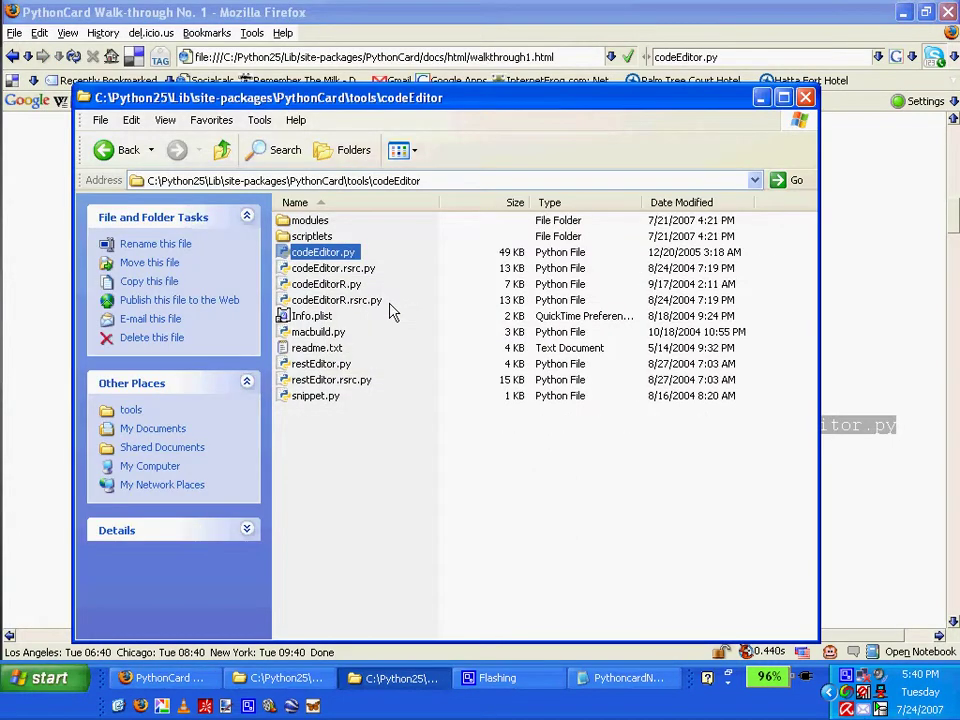
{"action": "key", "text": "alt+Tab"}
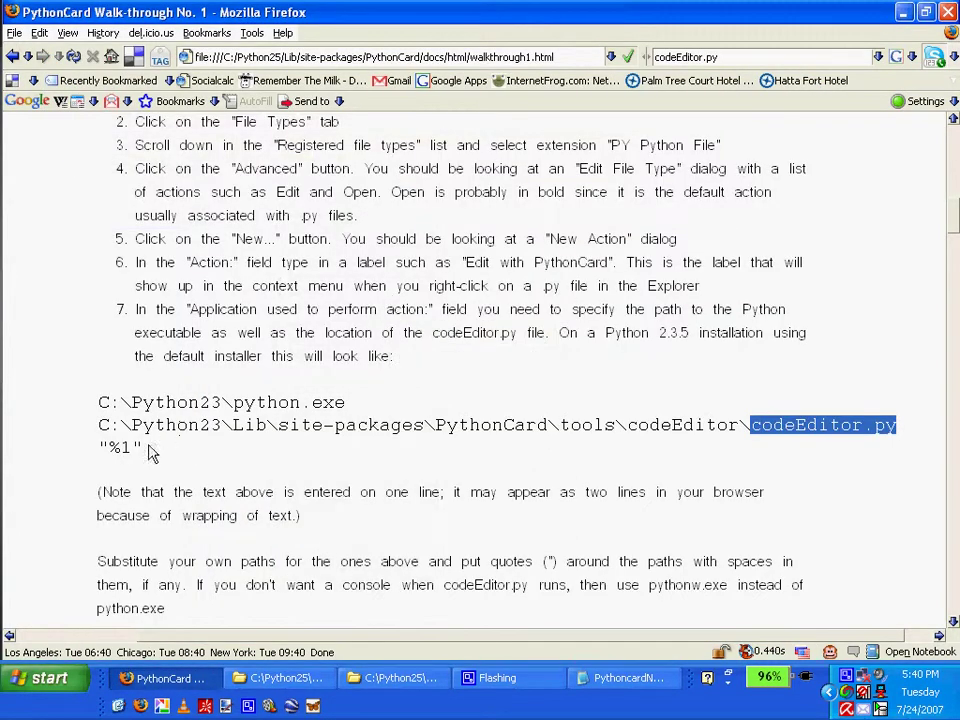
{"action": "left_click_drag", "start_coordinate": [150, 447], "coordinate": [97, 447]}
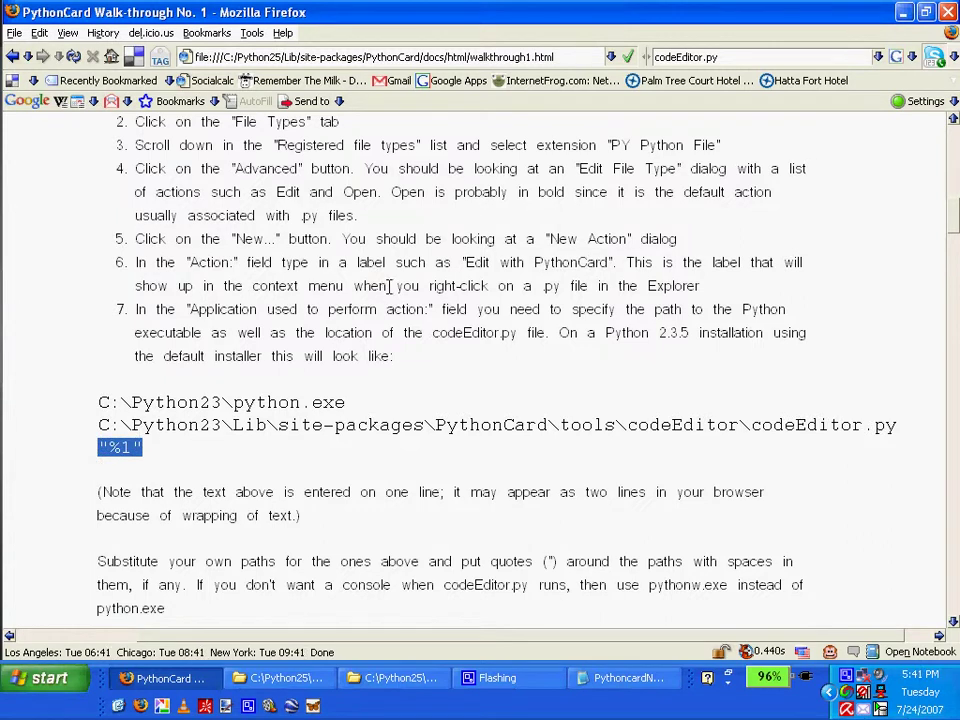
{"action": "key", "text": "alt+Tab"}
{"action": "key", "text": "alt+Tab"}
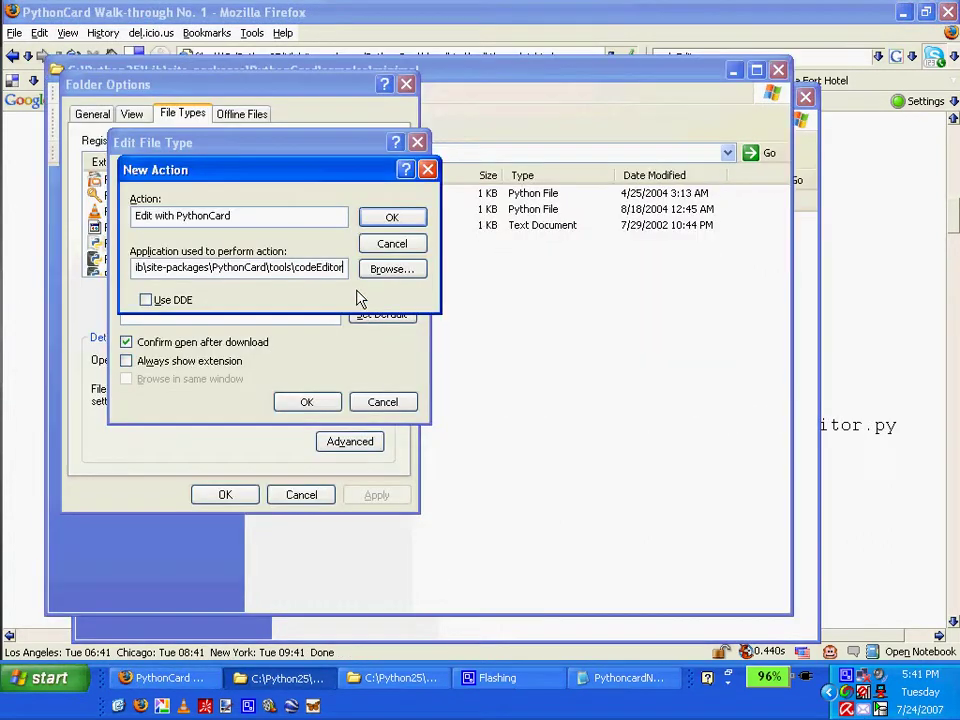
{"action": "type", "text": ".p"}
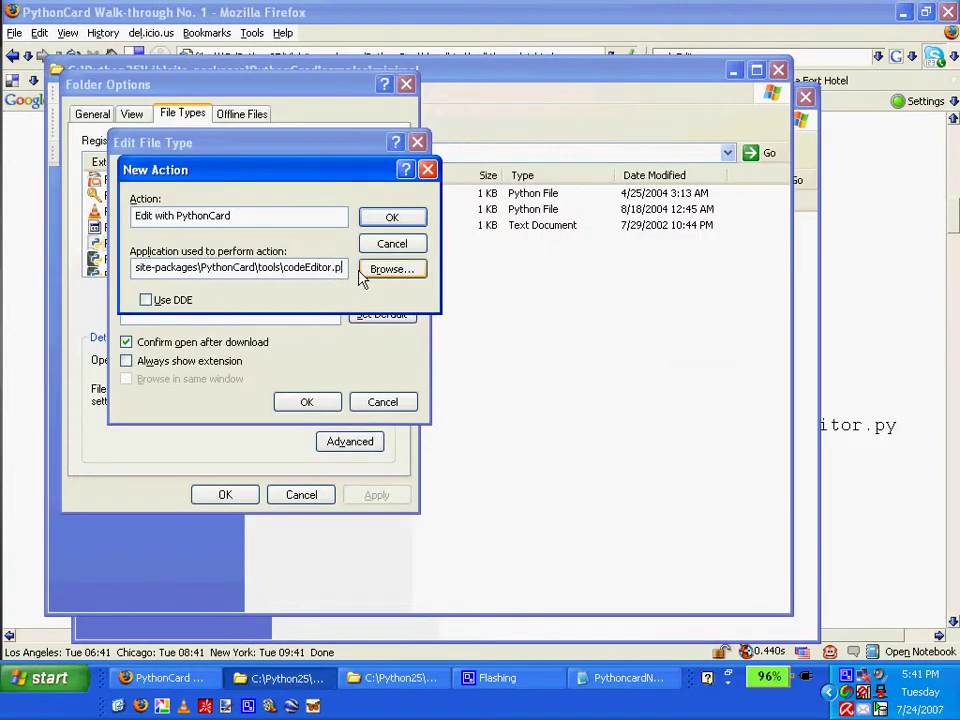
{"action": "type", "text": "y \"%1\""}
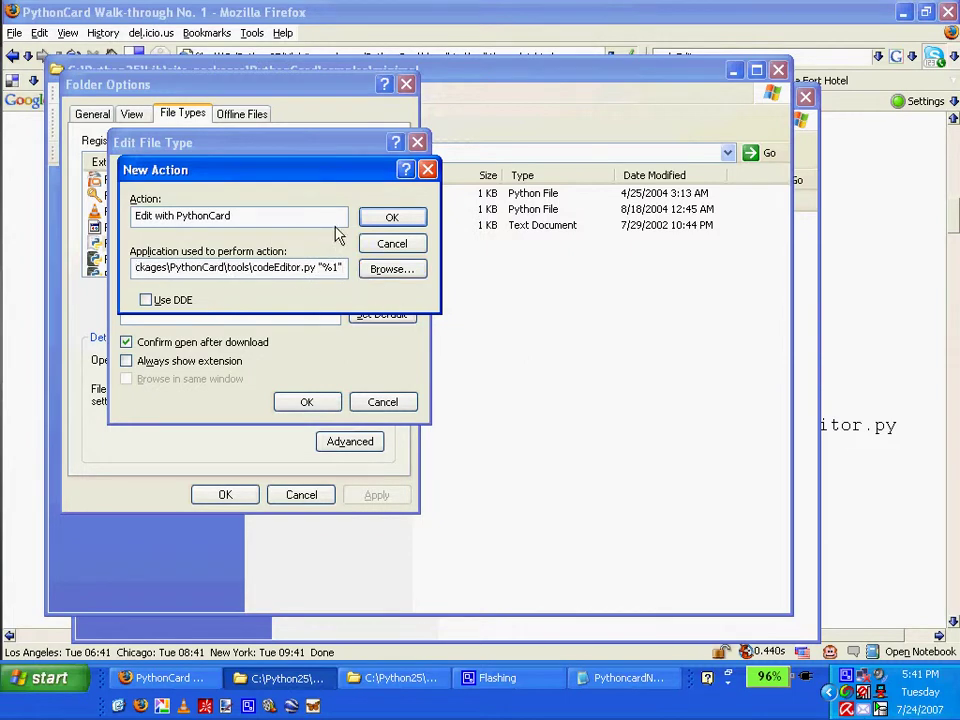
Try twice to save the Edit with PythonCard action, dismissing each 'program could not be found' error
{"action": "left_click", "coordinate": [384, 217]}
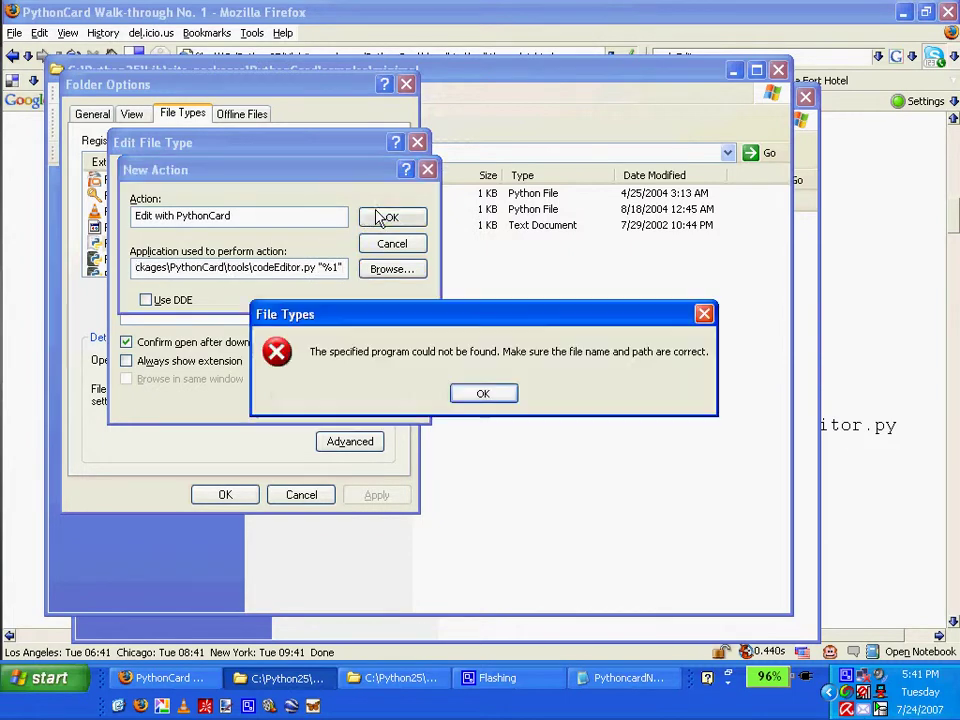
{"action": "left_click", "coordinate": [483, 395]}
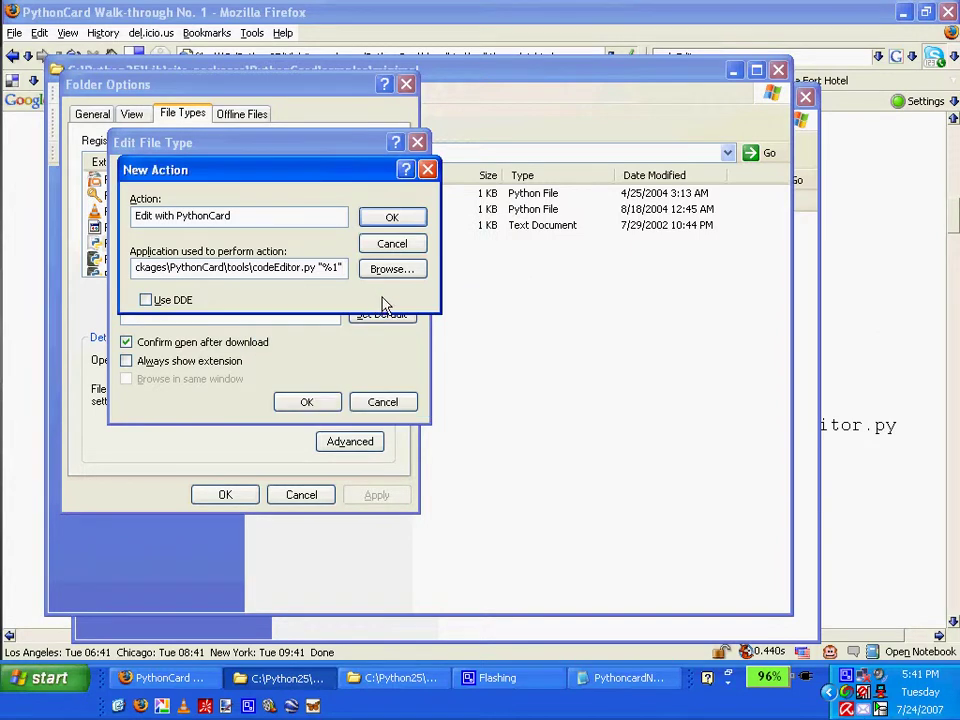
{"action": "left_click", "coordinate": [393, 219]}
{"action": "left_click", "coordinate": [483, 394]}
{"action": "key", "text": "Home"}
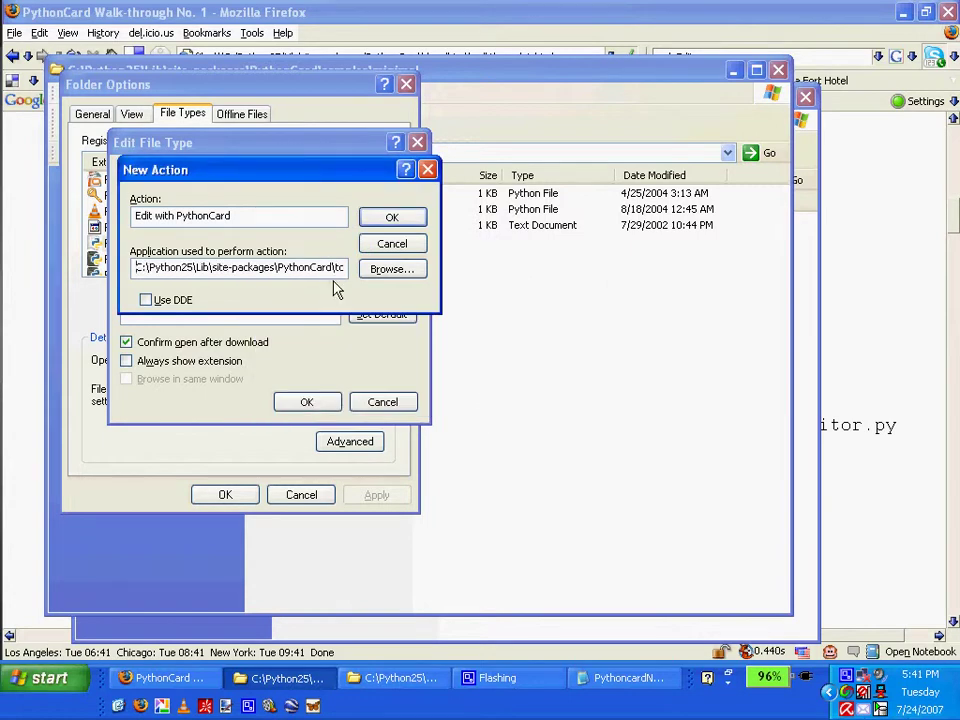
Switch windows to bring the walkthrough instructions back to the front
{"action": "key", "text": "alt+Tab"}
{"action": "key", "text": "alt+Tab"}
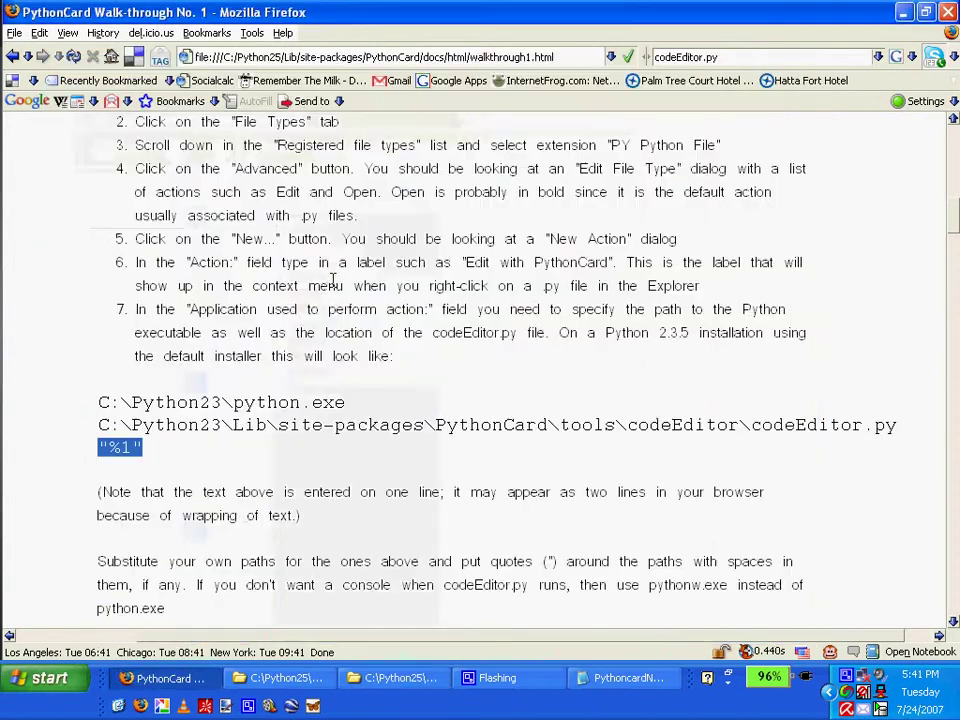
{"action": "key", "text": "alt+Tab"}
{"action": "key", "text": "alt+Tab"}
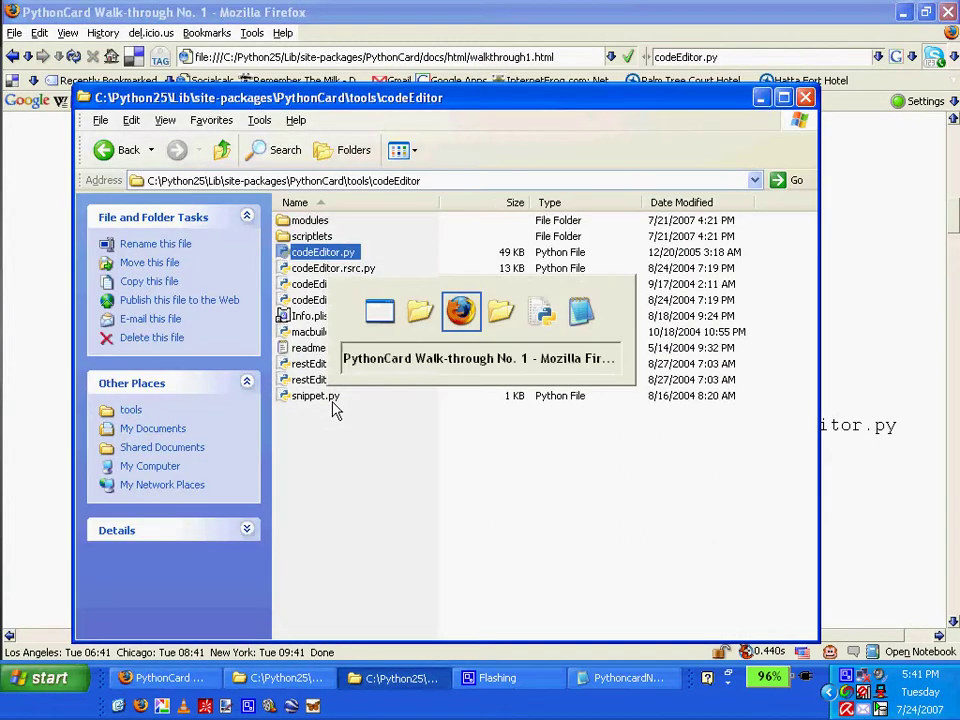
{"action": "key", "text": "alt+Tab"}
{"action": "key", "text": "alt+Tab"}
{"action": "key", "text": "alt+Tab"}
{"action": "key", "text": "alt+Tab"}
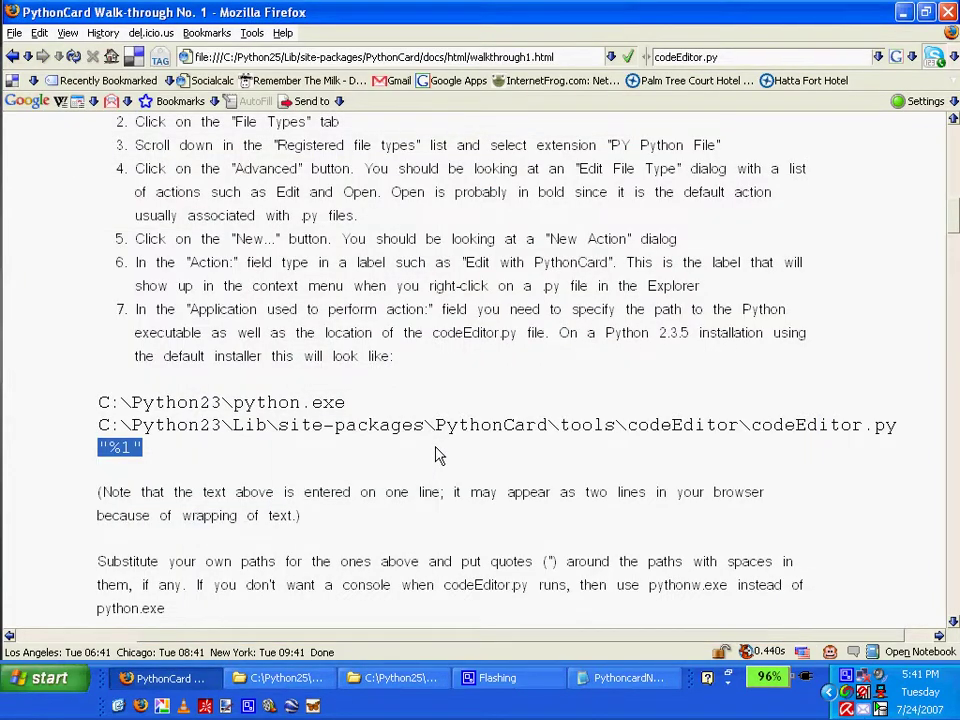
Return to the New Action dialog and browse for the program to run Edit with PythonCard
{"action": "key", "text": "alt+Tab"}
{"action": "key", "text": "alt+Tab"}
{"action": "left_click", "coordinate": [391, 269]}
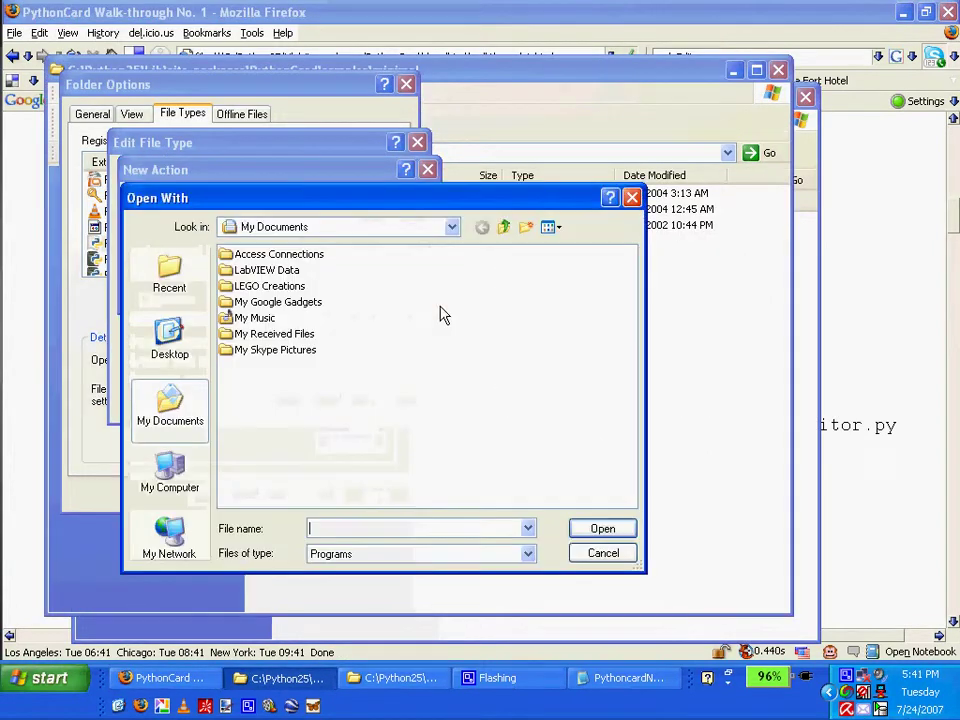